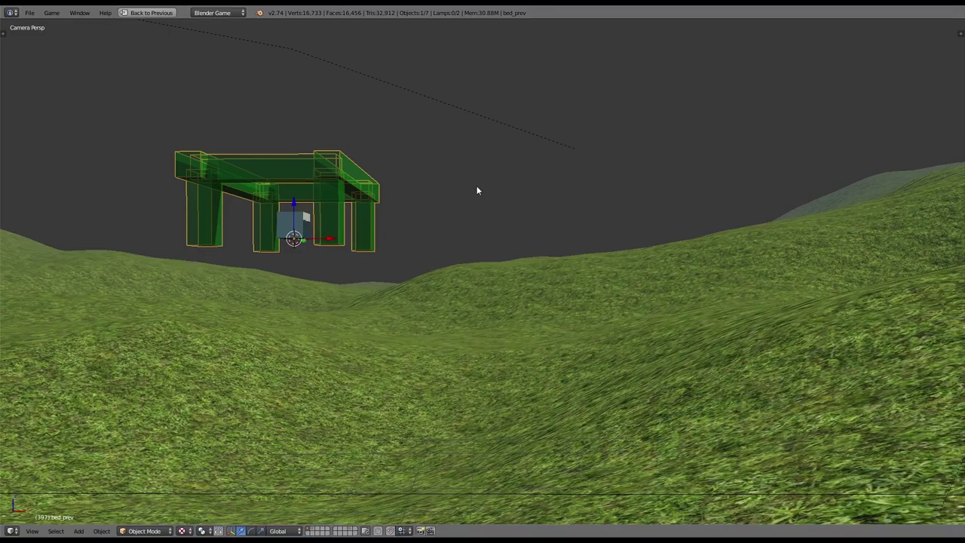
Run the game to test placing the green bed preview on the terrain, and exit it
{"action": "key", "text": "p"}
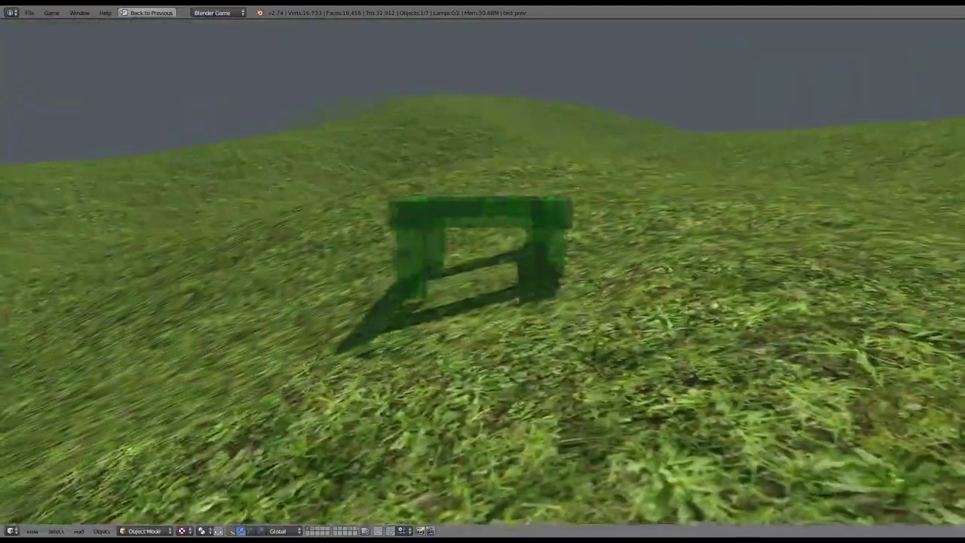
{"action": "left_click", "coordinate": [483, 271]}
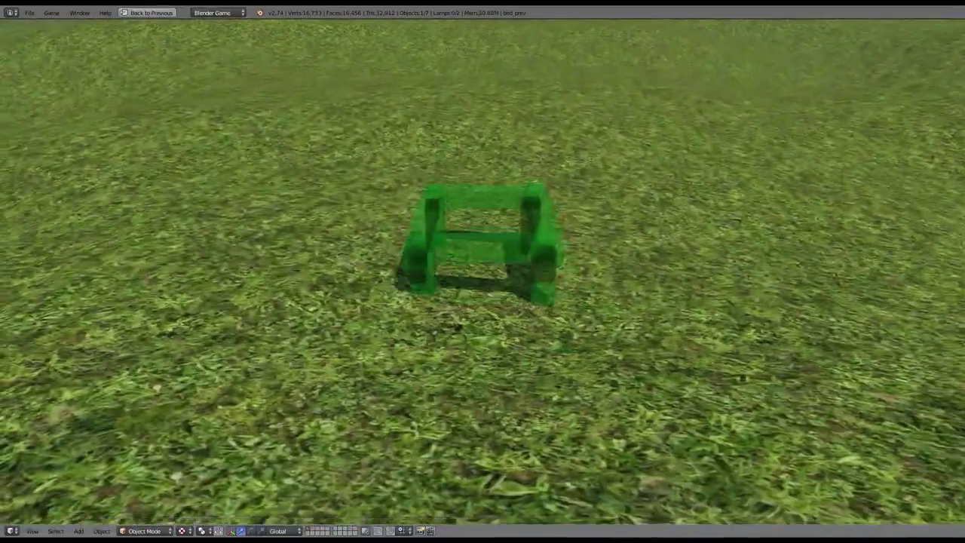
{"action": "key", "text": "Escape"}
Add a monkey mesh to the scene and raise it vertically above the grass
{"action": "middle_click_drag", "start_coordinate": [444, 284], "coordinate": [485, 323]}
{"action": "scroll", "coordinate": [531, 323], "scroll_direction": "down", "scroll_amount": 3}
{"action": "scroll", "coordinate": [402, 316], "scroll_direction": "up", "scroll_amount": 3}
{"action": "middle_click_drag", "start_coordinate": [402, 317], "coordinate": [572, 261], "text": "shift"}
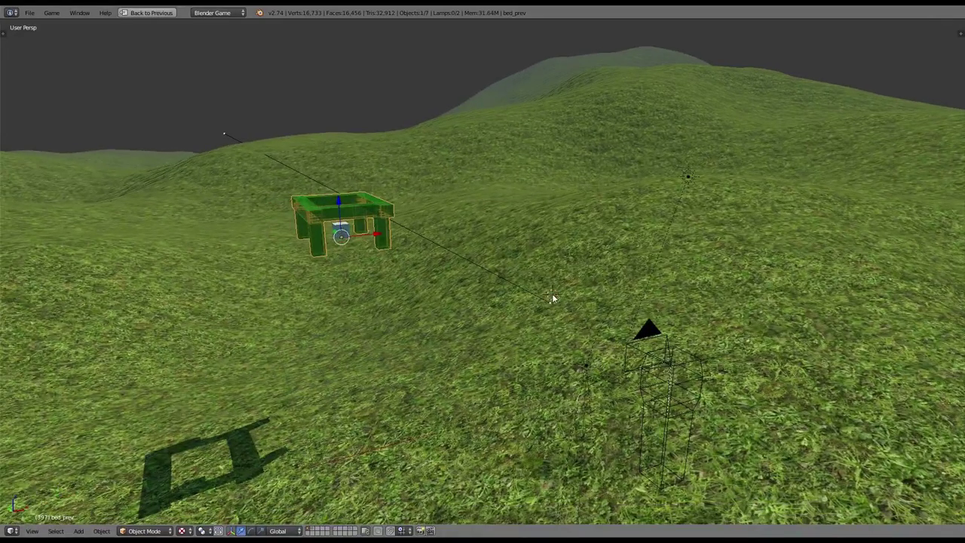
{"action": "key", "text": "shift+a"}
{"action": "mouse_move", "coordinate": [530, 281]}
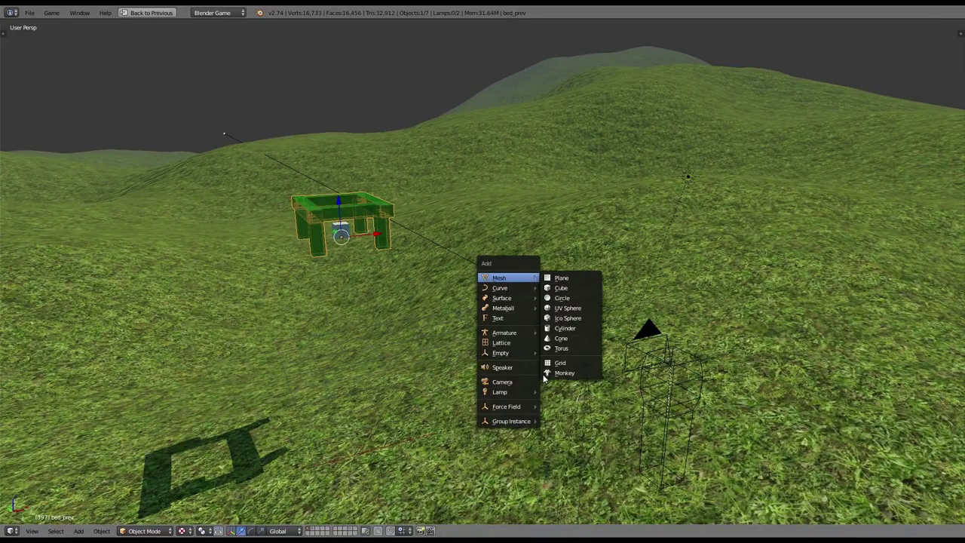
{"action": "left_click", "coordinate": [564, 372]}
{"action": "key", "text": "g"}
{"action": "key", "text": "z"}
{"action": "left_click", "coordinate": [619, 259]}
Return to the Game Logic layout and give the monkey smooth shading
{"action": "middle_click_drag", "start_coordinate": [618, 258], "coordinate": [532, 262]}
{"action": "scroll", "coordinate": [532, 262], "scroll_direction": "up", "scroll_amount": 4}
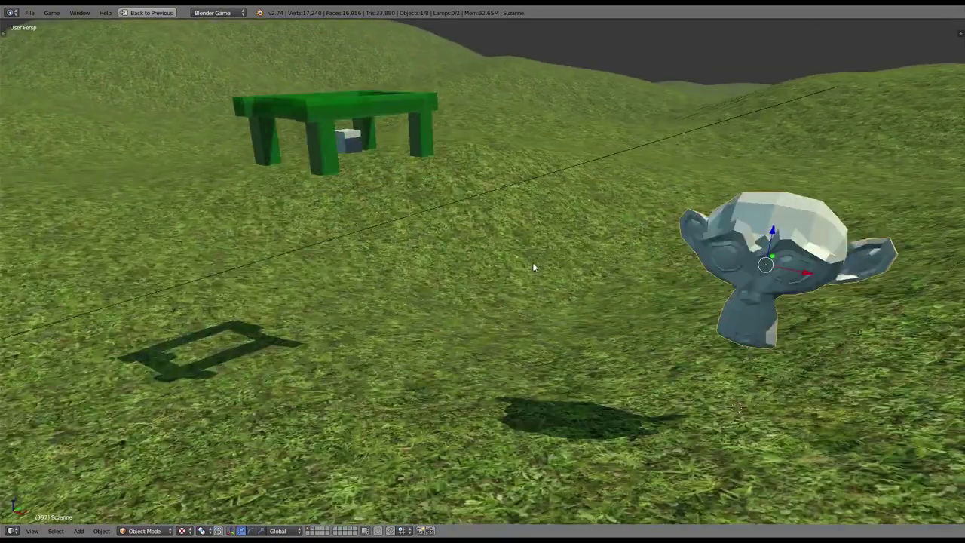
{"action": "key", "text": "KP_Decimal"}
{"action": "key", "text": "ctrl+Up"}
{"action": "mouse_move", "coordinate": [396, 168]}
{"action": "middle_mouse_down"}
{"action": "mouse_move", "coordinate": [458, 200]}
{"action": "mouse_move", "coordinate": [453, 154]}
{"action": "middle_mouse_up"}
{"action": "key", "text": "t"}
{"action": "left_click", "coordinate": [194, 106]}
Add a Subdivision Surface modifier to the monkey
{"action": "left_click", "coordinate": [882, 325]}
{"action": "left_click", "coordinate": [823, 359]}
{"action": "left_click", "coordinate": [814, 359]}
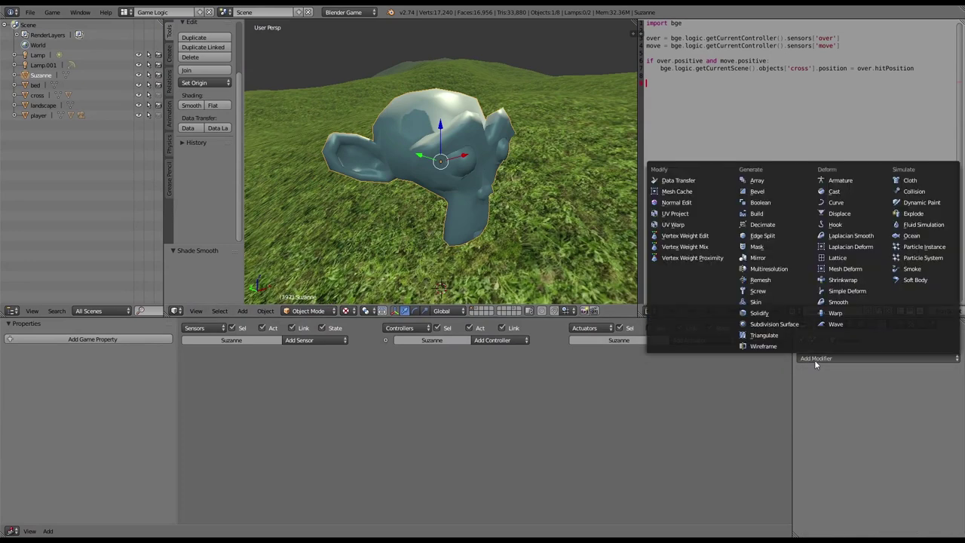
{"action": "left_click", "coordinate": [774, 323]}
{"action": "key", "text": "t"}
Rotate the monkey freehand to face a different direction
{"action": "scroll", "coordinate": [532, 220], "scroll_direction": "down", "scroll_amount": 3}
{"action": "middle_click_drag", "start_coordinate": [532, 217], "coordinate": [422, 187]}
{"action": "middle_click_drag", "start_coordinate": [422, 187], "coordinate": [462, 166], "text": "shift"}
{"action": "key", "text": "r"}
{"action": "left_click", "coordinate": [529, 136]}
Delete the two existing lamps, Lamp and Lamp.001, from the scene
{"action": "middle_click_drag", "start_coordinate": [514, 150], "coordinate": [391, 197]}
{"action": "scroll", "coordinate": [403, 221], "scroll_direction": "down", "scroll_amount": 2}
{"action": "scroll", "coordinate": [405, 219], "scroll_direction": "down", "scroll_amount": 2}
{"action": "right_click", "coordinate": [479, 129]}
{"action": "scroll", "coordinate": [490, 129], "scroll_direction": "up", "scroll_amount": 2}
{"action": "scroll", "coordinate": [520, 130], "scroll_direction": "down", "scroll_amount": 3}
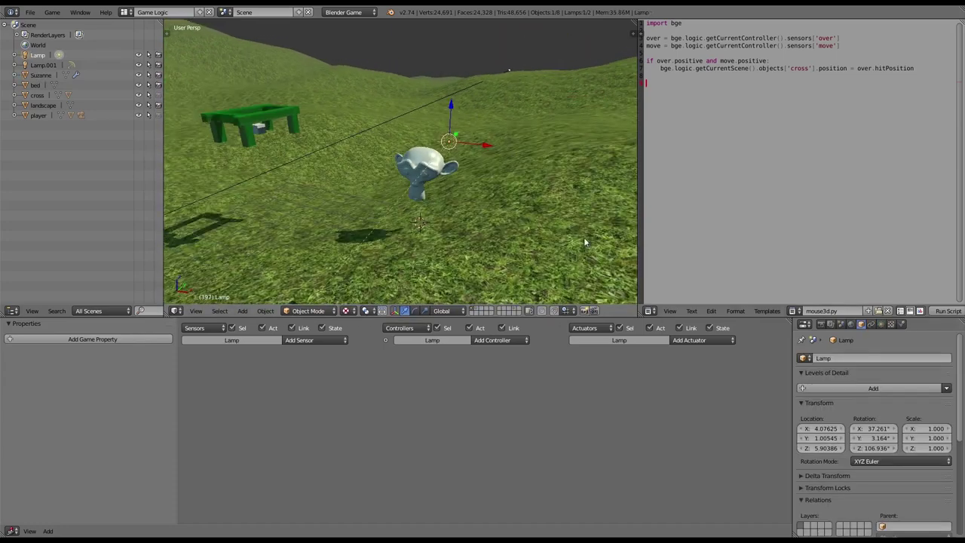
{"action": "left_click", "coordinate": [880, 324]}
{"action": "middle_click_drag", "start_coordinate": [483, 219], "coordinate": [404, 211]}
{"action": "key", "text": "x"}
{"action": "left_click", "coordinate": [392, 208]}
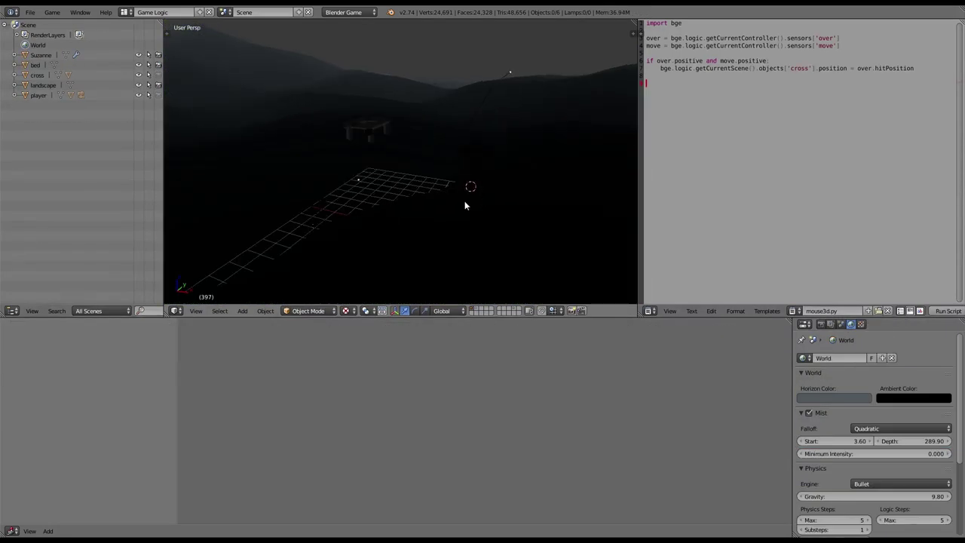
Add a Sun lamp, place it above the terrain near the monkey and tilt it to shine down at an angle
{"action": "key", "text": "shift+a"}
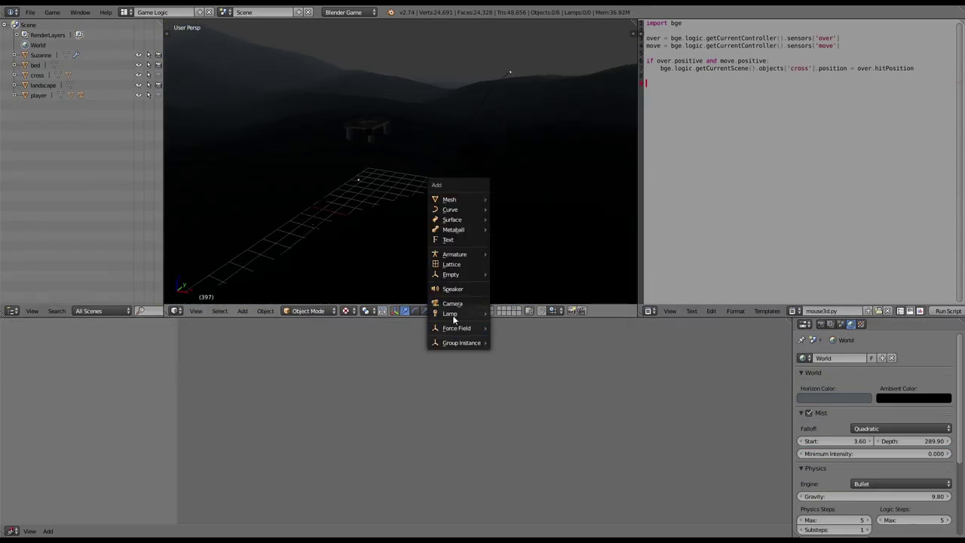
{"action": "mouse_move", "coordinate": [453, 316]}
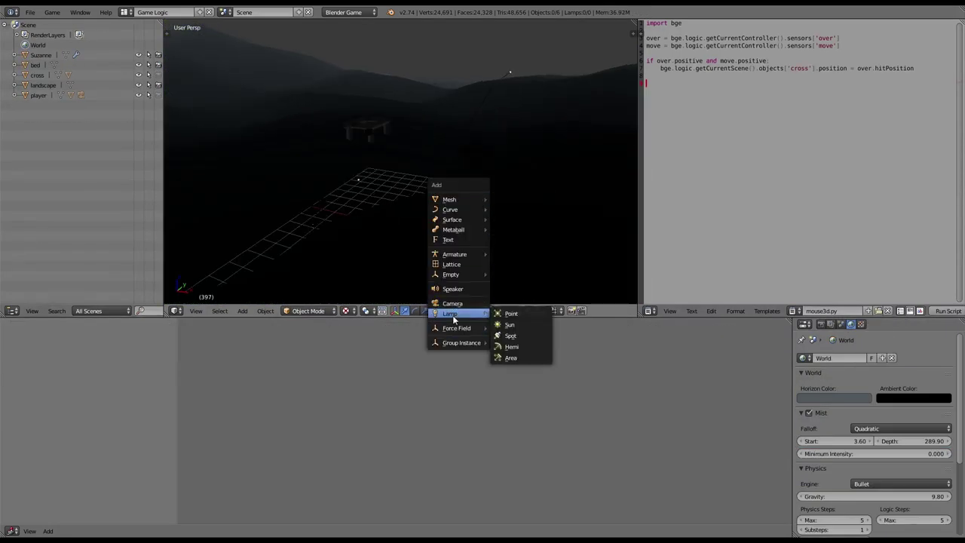
{"action": "left_click", "coordinate": [510, 324]}
{"action": "left_click", "coordinate": [538, 63]}
{"action": "key", "text": "r"}
{"action": "left_click", "coordinate": [561, 110]}
{"action": "middle_click_drag", "start_coordinate": [562, 111], "coordinate": [475, 114]}
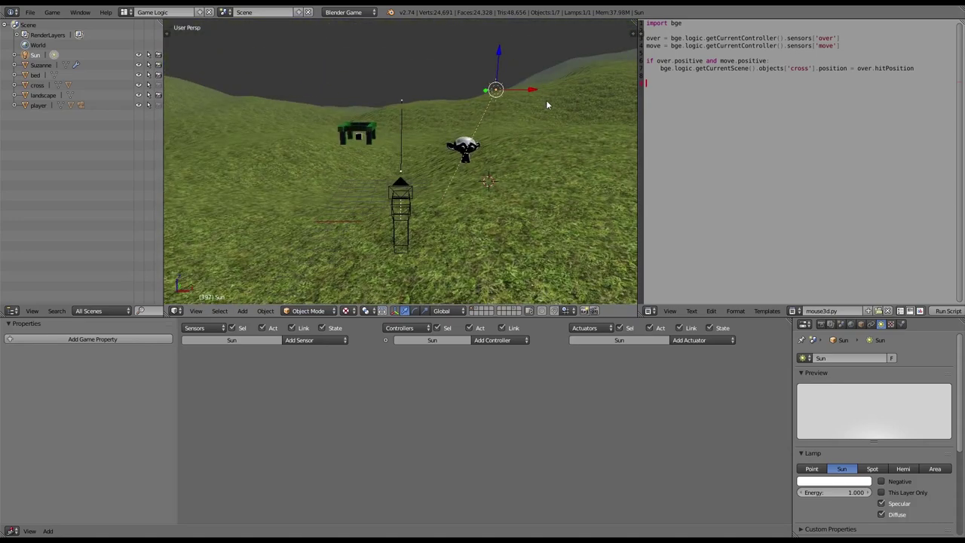
{"action": "key", "text": "g"}
{"action": "left_click", "coordinate": [566, 97]}
Enable shadows on the Sun lamp and reposition it so the monkey lies within its shadow area
{"action": "middle_click_drag", "start_coordinate": [565, 97], "coordinate": [456, 185]}
{"action": "scroll", "coordinate": [905, 498], "scroll_direction": "down", "scroll_amount": 5}
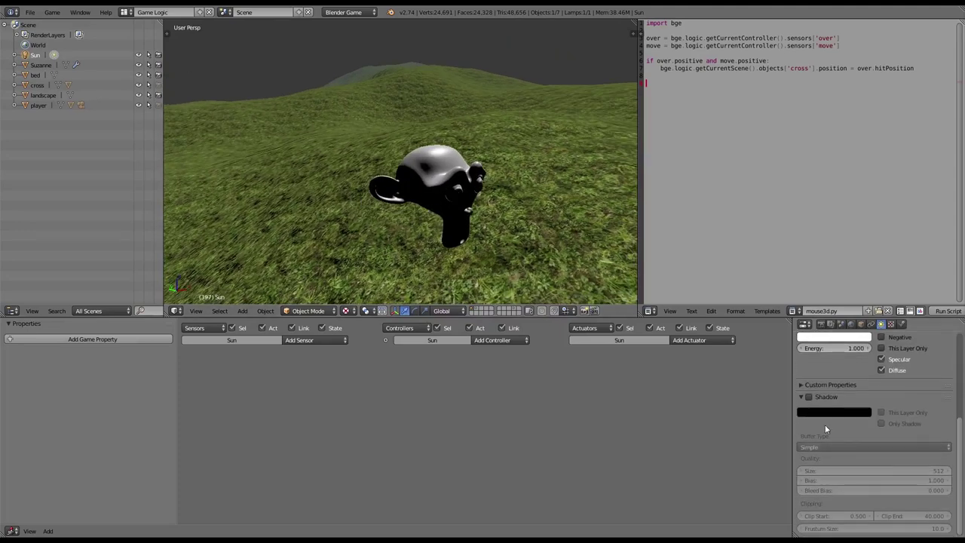
{"action": "left_click", "coordinate": [809, 397]}
{"action": "middle_click_drag", "start_coordinate": [557, 253], "coordinate": [493, 283]}
{"action": "key", "text": "g"}
{"action": "left_click", "coordinate": [489, 218]}
Set the Sun lamp's energy to 1.5 and tint its light pale yellow
{"action": "middle_click_drag", "start_coordinate": [489, 218], "coordinate": [668, 268]}
{"action": "scroll", "coordinate": [856, 450], "scroll_direction": "up", "scroll_amount": 4}
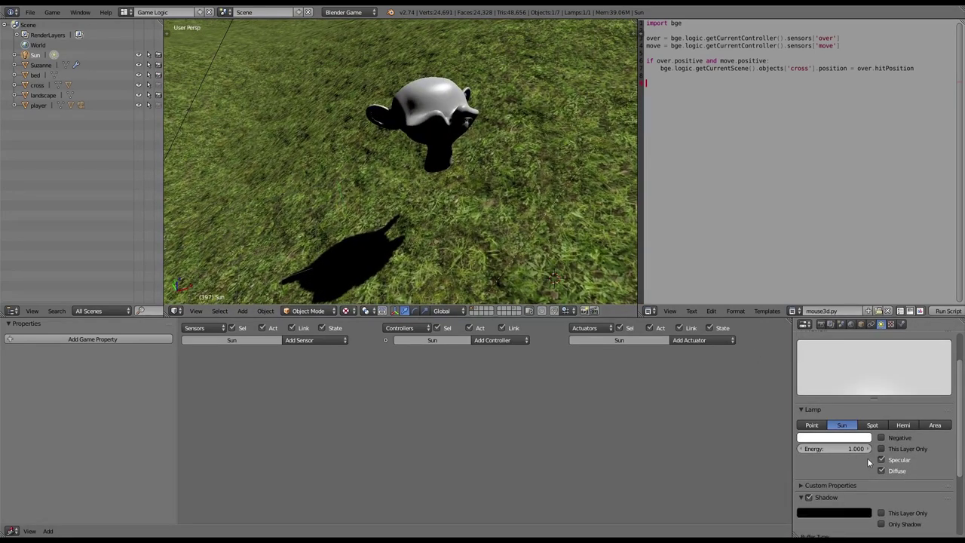
{"action": "left_click", "coordinate": [838, 448]}
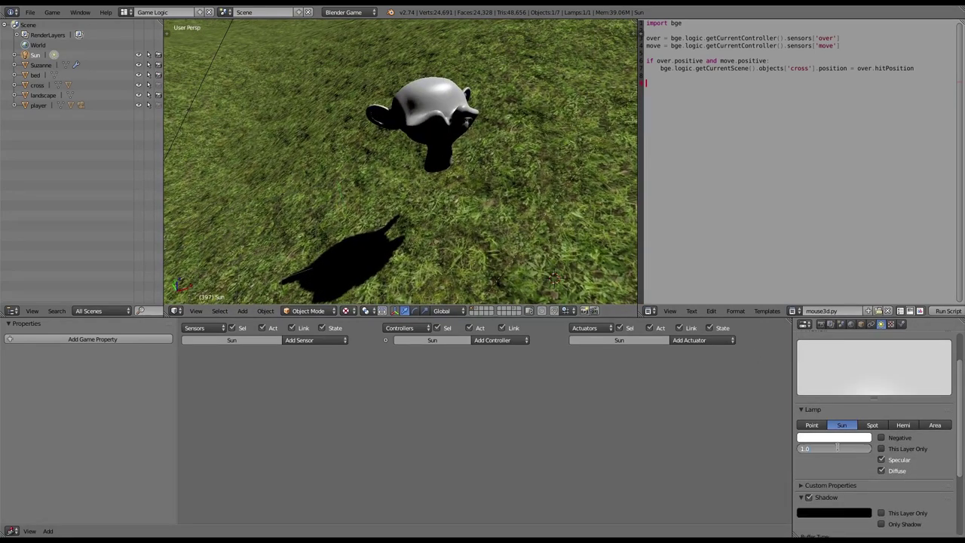
{"action": "type", "text": "1.5"}
{"action": "key", "text": "Return"}
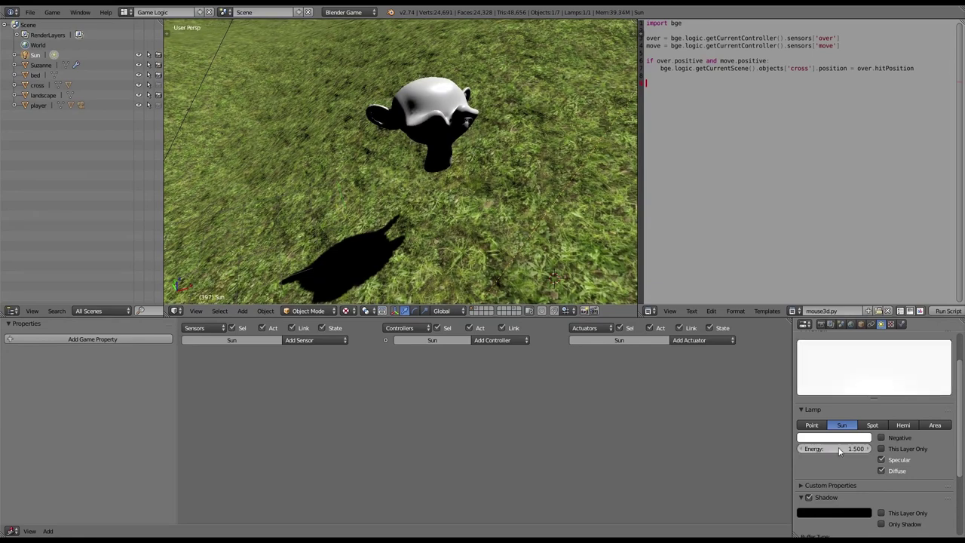
{"action": "left_click", "coordinate": [829, 438]}
{"action": "left_click_drag", "start_coordinate": [822, 350], "coordinate": [814, 338]}
Double the Sun lamp's shadow buffer size repeatedly until it is 4096
{"action": "scroll", "coordinate": [482, 181], "scroll_direction": "down", "scroll_amount": 4}
{"action": "middle_click_drag", "start_coordinate": [506, 159], "coordinate": [516, 179]}
{"action": "scroll", "coordinate": [805, 411], "scroll_direction": "down", "scroll_amount": 3}
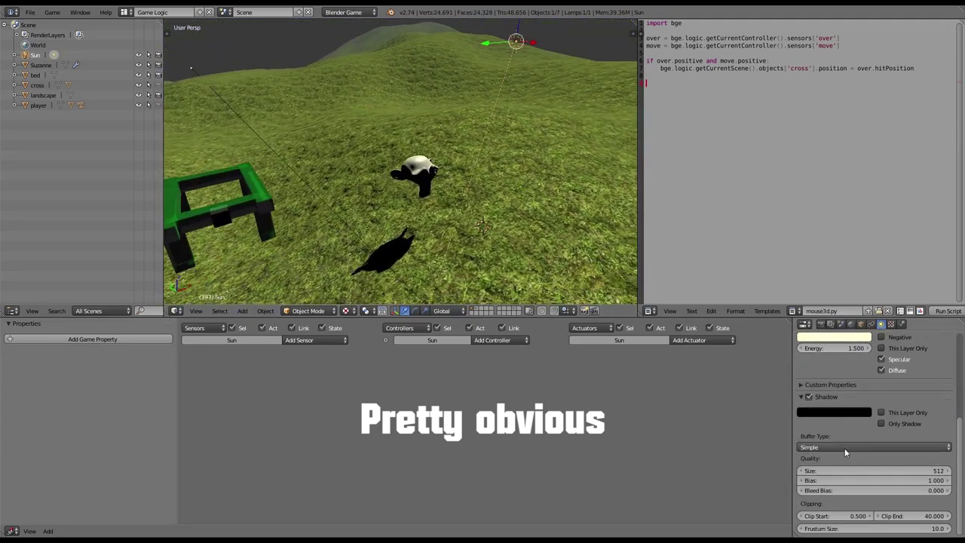
{"action": "middle_click_drag", "start_coordinate": [424, 196], "coordinate": [452, 187]}
{"action": "scroll", "coordinate": [437, 185], "scroll_direction": "up", "scroll_amount": 4}
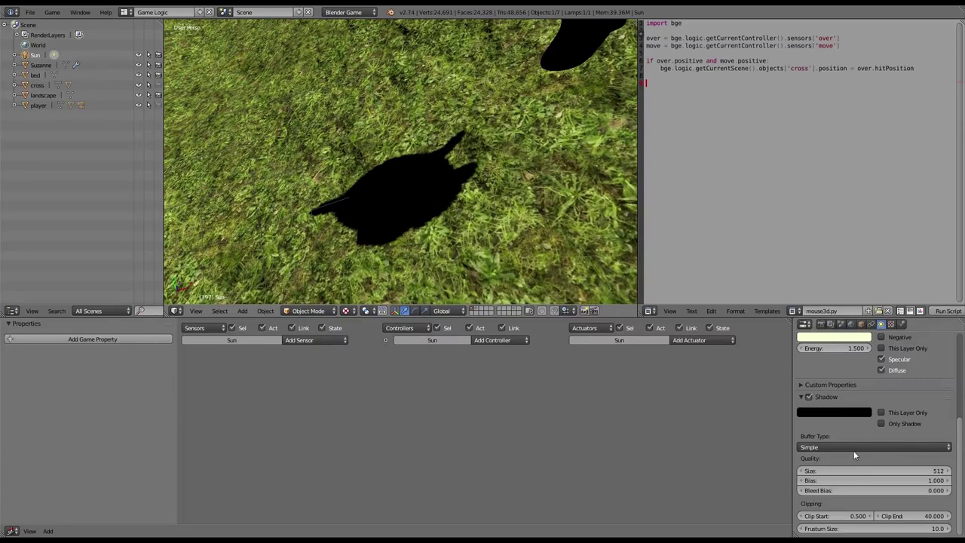
{"action": "left_click", "coordinate": [895, 470]}
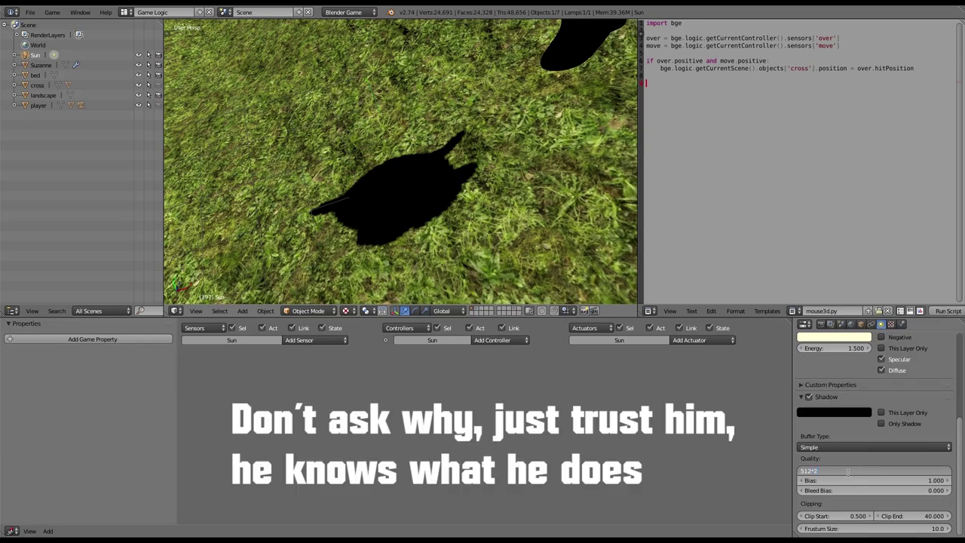
{"action": "key", "text": "Return"}
{"action": "left_click", "coordinate": [842, 471]}
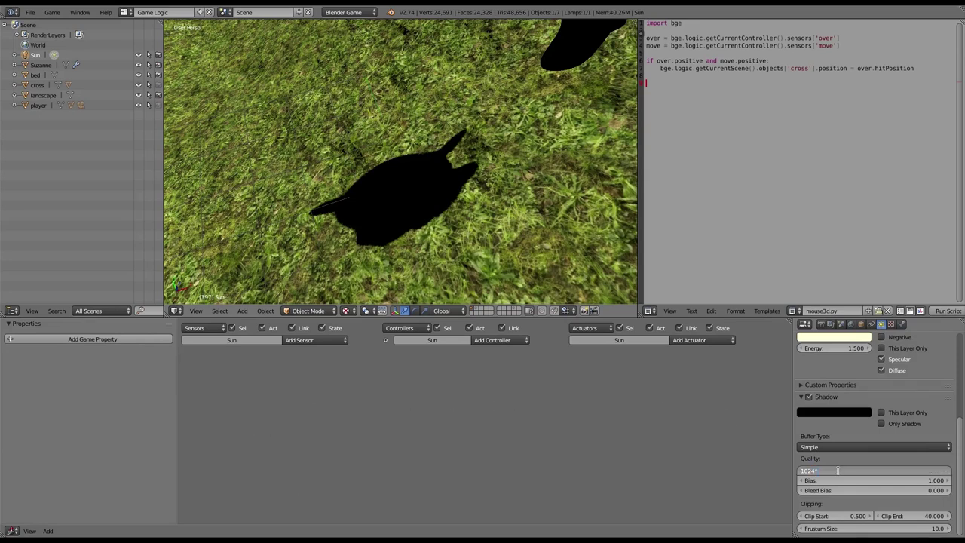
{"action": "type", "text": "*2"}
{"action": "key", "text": "Return"}
{"action": "type", "text": "2"}
{"action": "key", "text": "Return"}
Duplicate the monkey and place the copy on the opposite side of the green bed
{"action": "middle_click_drag", "start_coordinate": [407, 208], "coordinate": [451, 151]}
{"action": "scroll", "coordinate": [451, 151], "scroll_direction": "up", "scroll_amount": 2}
{"action": "scroll", "coordinate": [475, 214], "scroll_direction": "down", "scroll_amount": 6}
{"action": "mouse_move", "coordinate": [456, 225]}
{"action": "middle_mouse_down"}
{"action": "mouse_move", "coordinate": [389, 207]}
{"action": "mouse_move", "coordinate": [422, 242]}
{"action": "mouse_move", "coordinate": [449, 221]}
{"action": "middle_mouse_up"}
{"action": "right_click", "coordinate": [541, 158]}
{"action": "scroll", "coordinate": [541, 158], "scroll_direction": "down", "scroll_amount": 2}
{"action": "key", "text": "shift+d"}
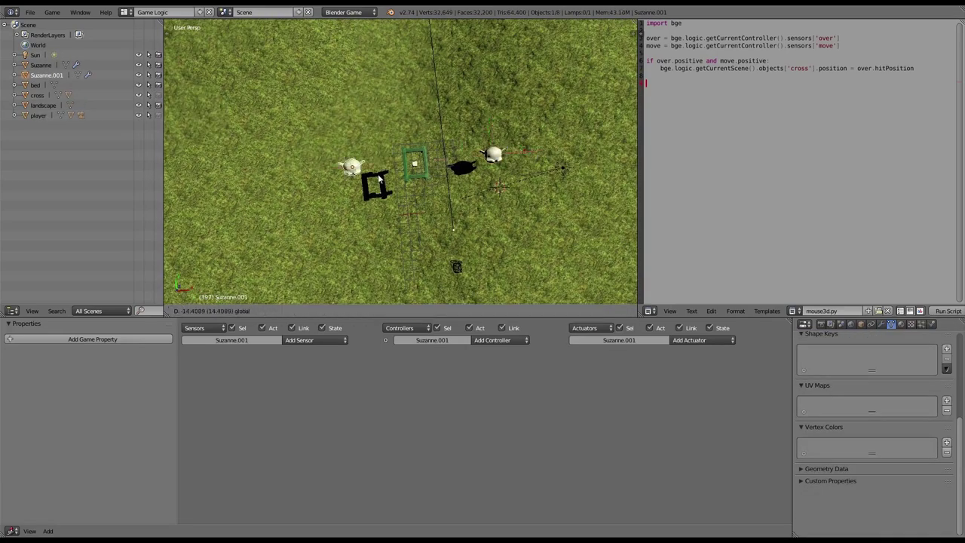
{"action": "left_click", "coordinate": [317, 182]}
Set the Sun lamp's shadow frustum size to 20 to cover the distant monkey copy
{"action": "middle_click_drag", "start_coordinate": [316, 182], "coordinate": [336, 175]}
{"action": "scroll", "coordinate": [337, 173], "scroll_direction": "up", "scroll_amount": 1}
{"action": "middle_click_drag", "start_coordinate": [582, 97], "coordinate": [565, 119], "text": "shift"}
{"action": "scroll", "coordinate": [623, 90], "scroll_direction": "down", "scroll_amount": 1}
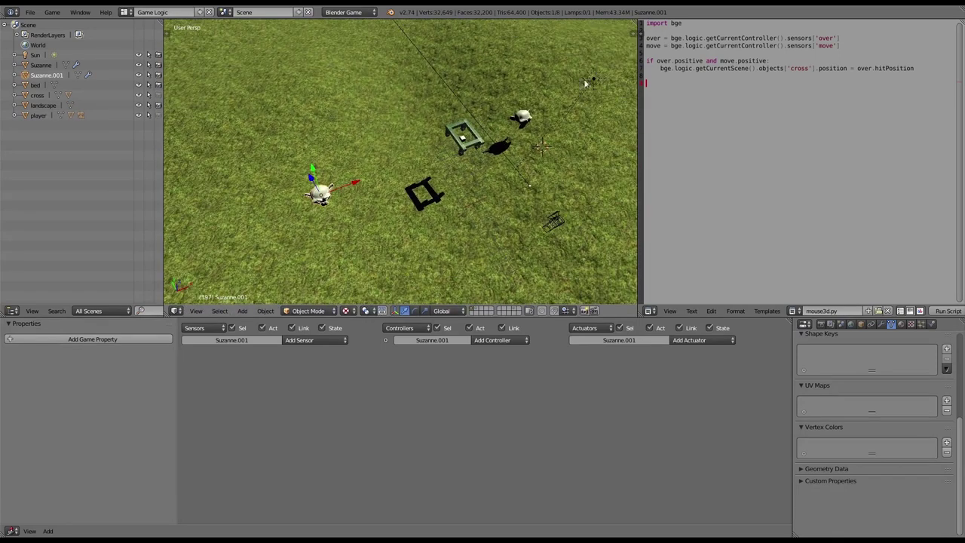
{"action": "right_click", "coordinate": [590, 84]}
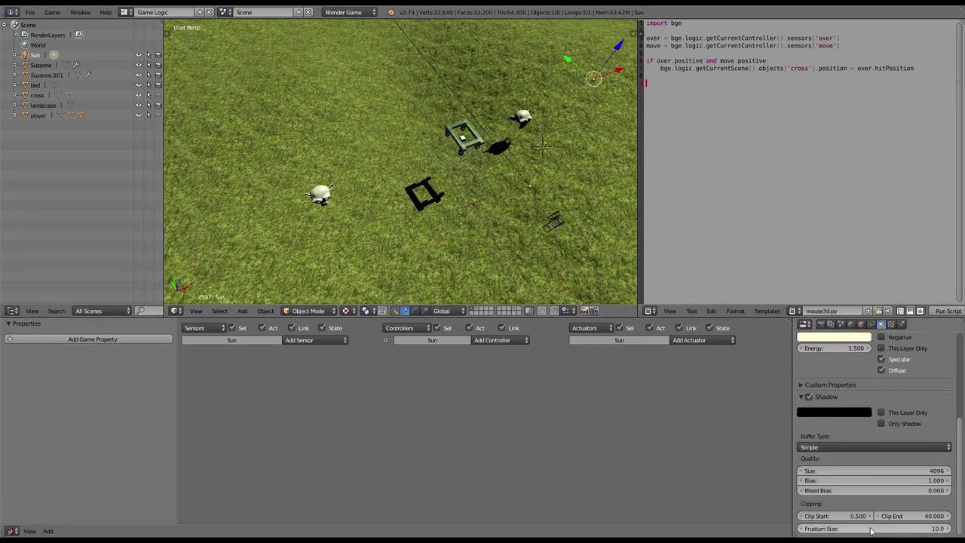
{"action": "left_click_drag", "start_coordinate": [859, 532], "coordinate": [866, 532]}
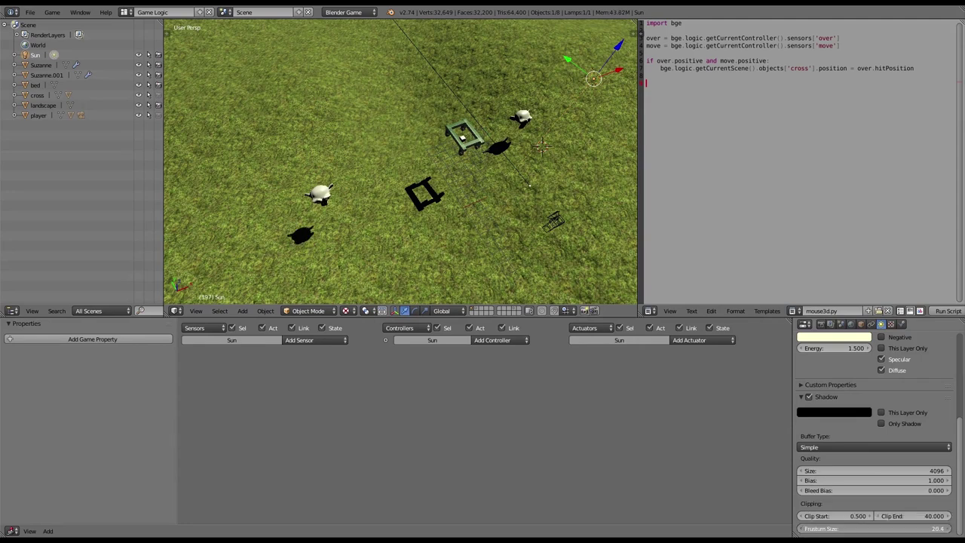
{"action": "left_click_drag", "start_coordinate": [866, 531], "coordinate": [867, 532]}
{"action": "scroll", "coordinate": [389, 203], "scroll_direction": "up", "scroll_amount": 6}
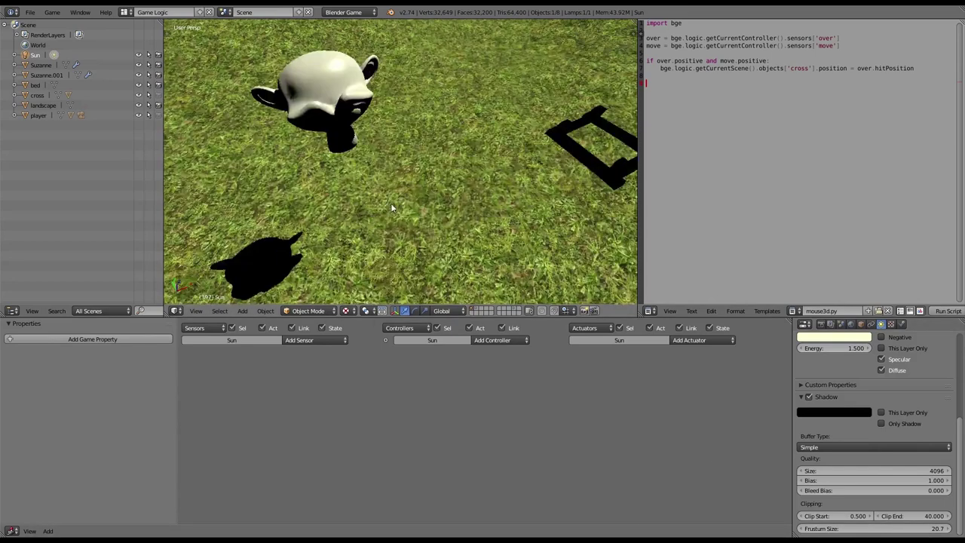
{"action": "scroll", "coordinate": [404, 180], "scroll_direction": "up", "scroll_amount": 3}
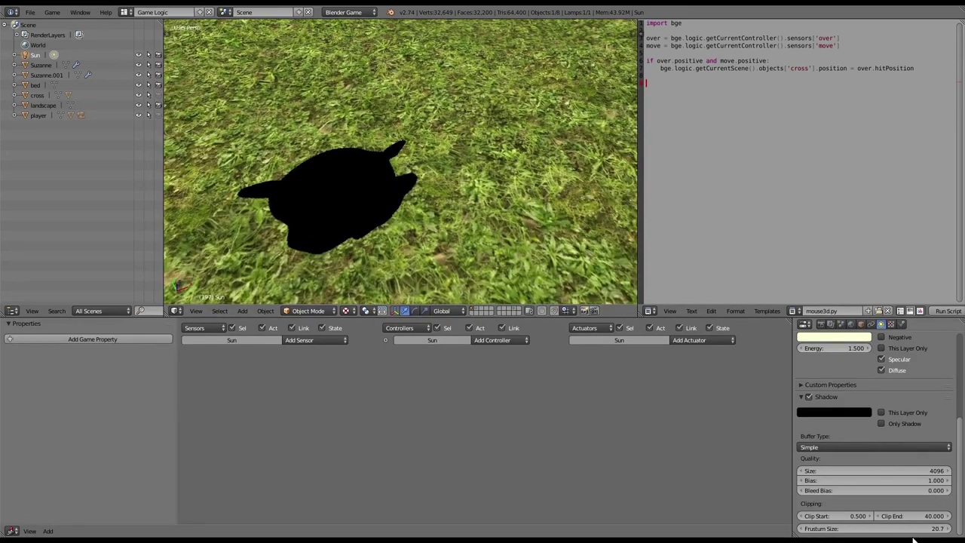
{"action": "left_click_drag", "start_coordinate": [874, 529], "coordinate": [884, 528]}
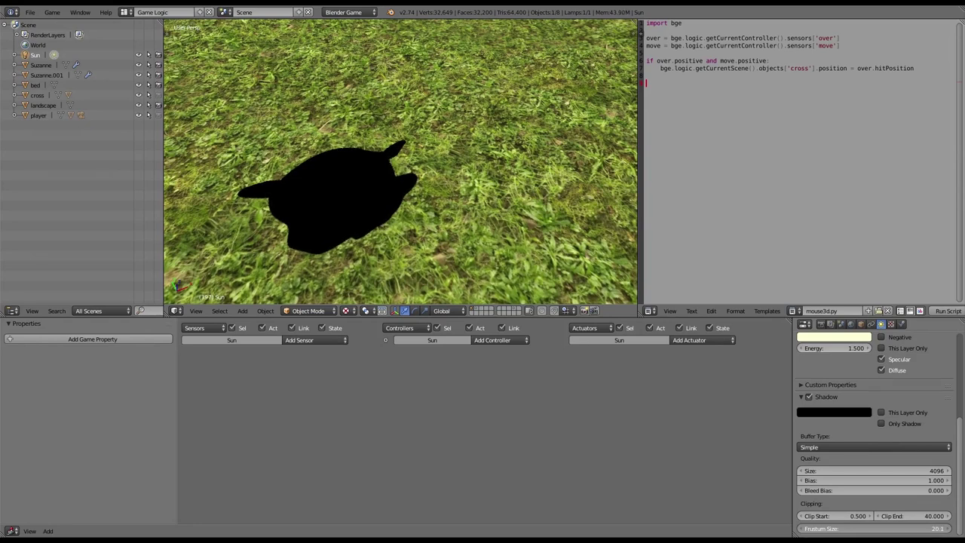
{"action": "left_click_drag", "start_coordinate": [884, 529], "coordinate": [875, 529]}
Add a Hemi lamp in the middle of the scene and raise it above the terrain
{"action": "scroll", "coordinate": [451, 144], "scroll_direction": "down", "scroll_amount": 8}
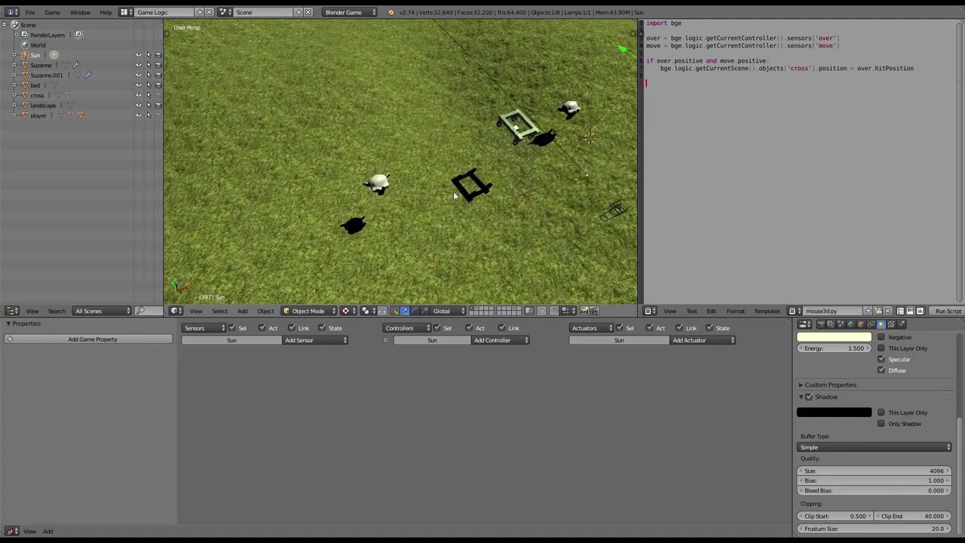
{"action": "scroll", "coordinate": [555, 116], "scroll_direction": "up", "scroll_amount": 2}
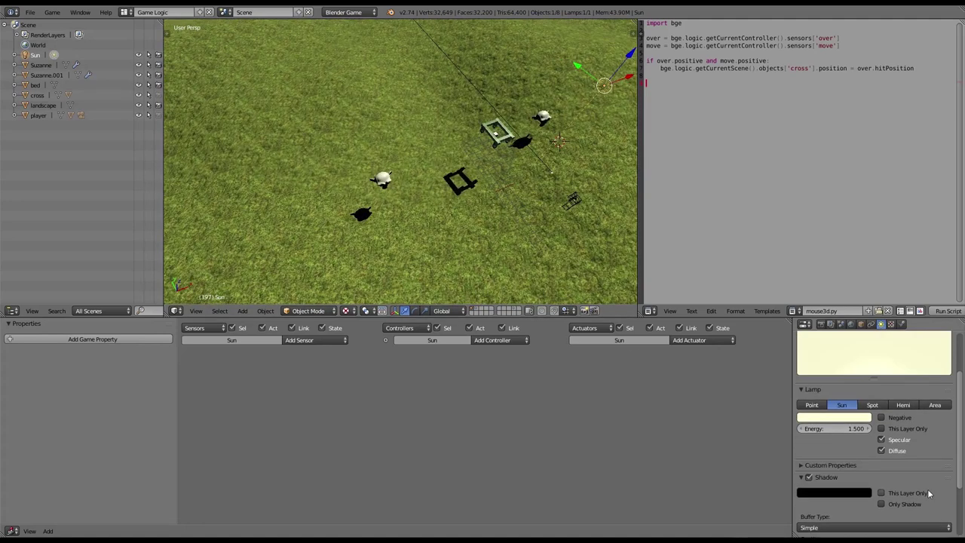
{"action": "middle_click_drag", "start_coordinate": [546, 190], "coordinate": [429, 200]}
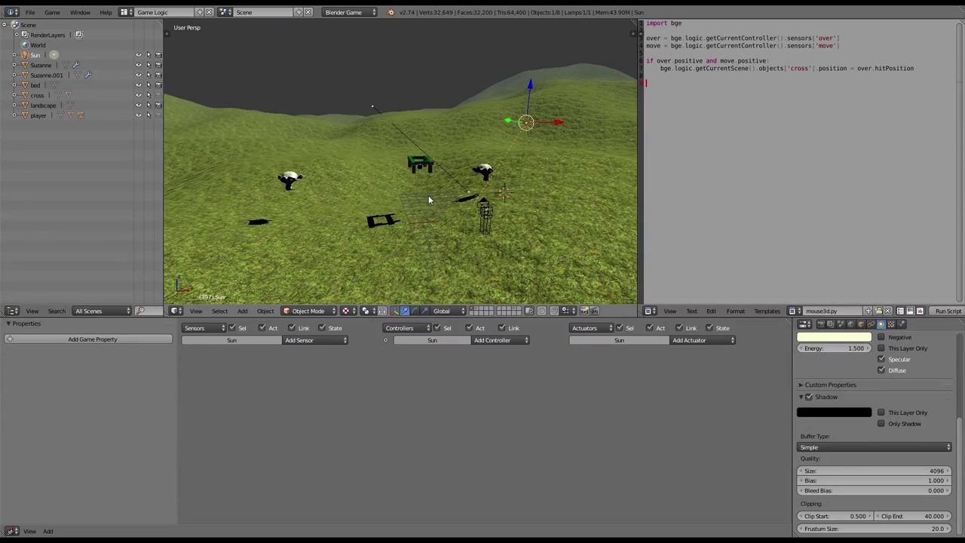
{"action": "key", "text": "shift+a"}
{"action": "mouse_move", "coordinate": [420, 203]}
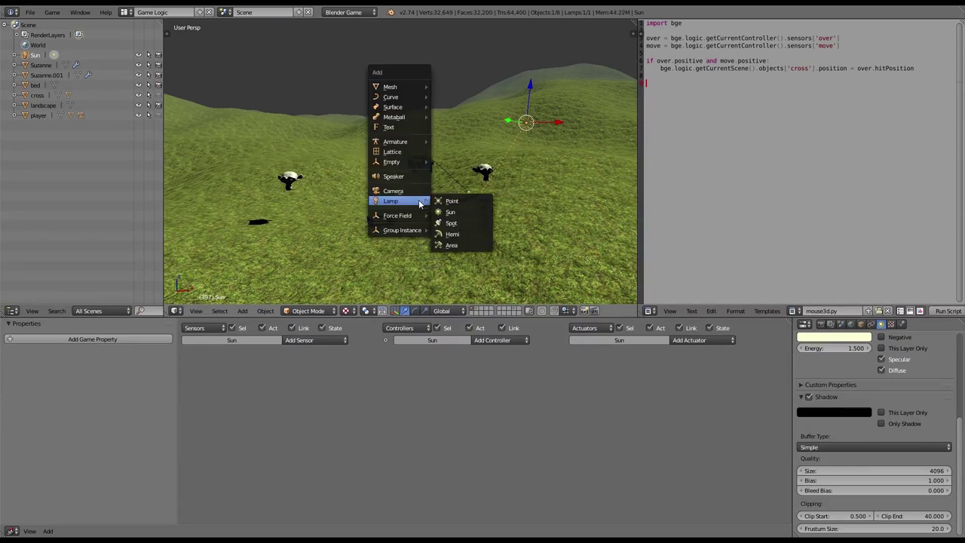
{"action": "left_click", "coordinate": [453, 234]}
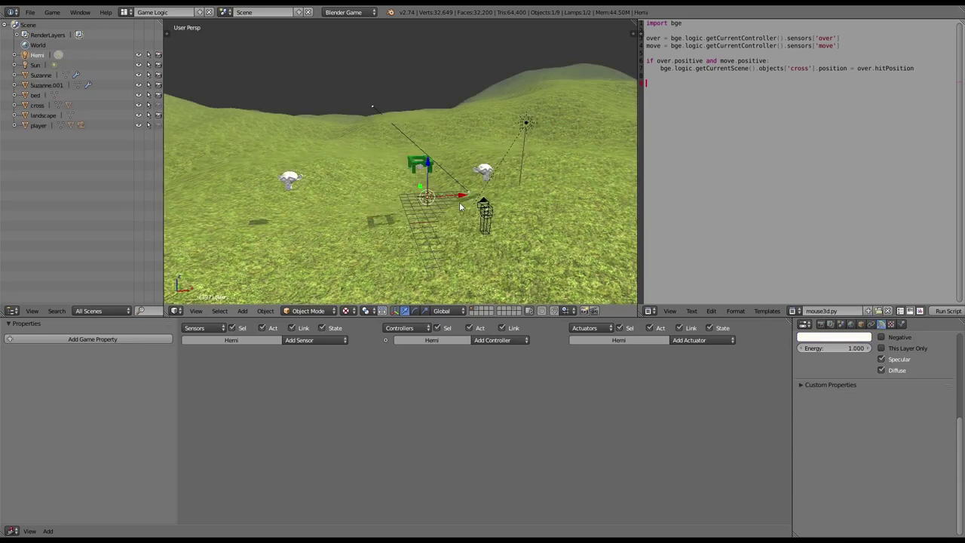
{"action": "scroll", "coordinate": [809, 336], "scroll_direction": "up", "scroll_amount": 4}
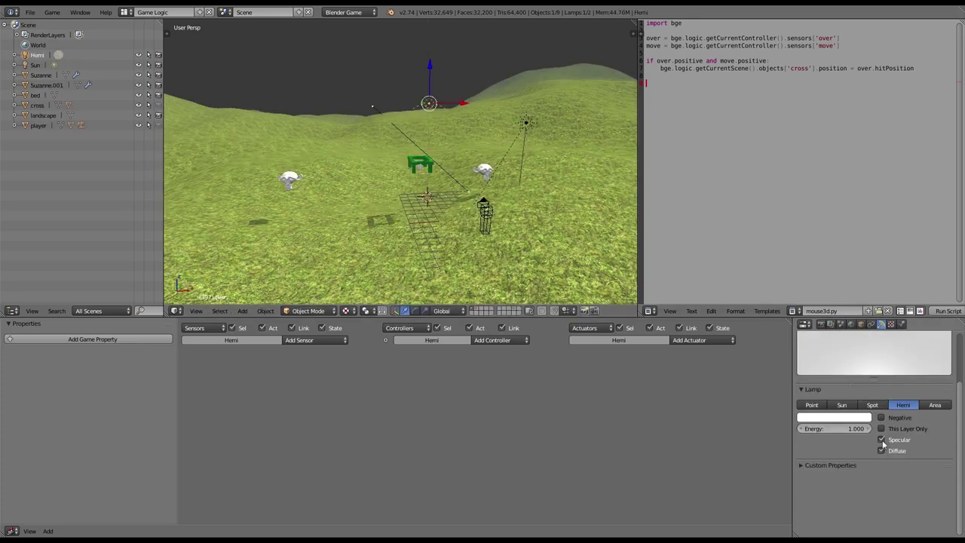
Configure the Hemi lamp with specular off, energy 0.13 and a pale cyan light colour
{"action": "scroll", "coordinate": [882, 442], "scroll_direction": "up", "scroll_amount": 2}
{"action": "left_click", "coordinate": [883, 480]}
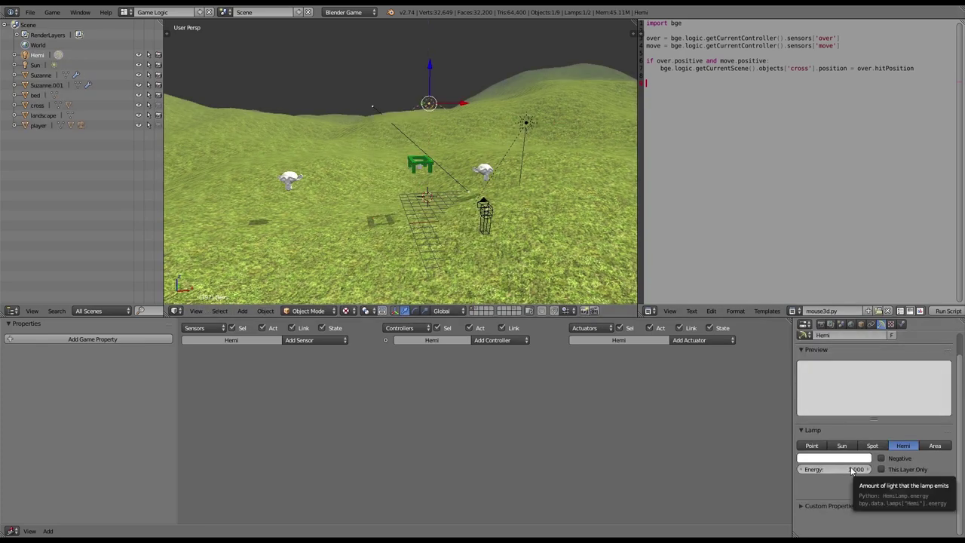
{"action": "mouse_move", "coordinate": [854, 471]}
{"action": "left_mouse_down"}
{"action": "mouse_move", "coordinate": [800, 471]}
{"action": "mouse_move", "coordinate": [844, 464]}
{"action": "left_mouse_up"}
{"action": "left_click", "coordinate": [843, 464]}
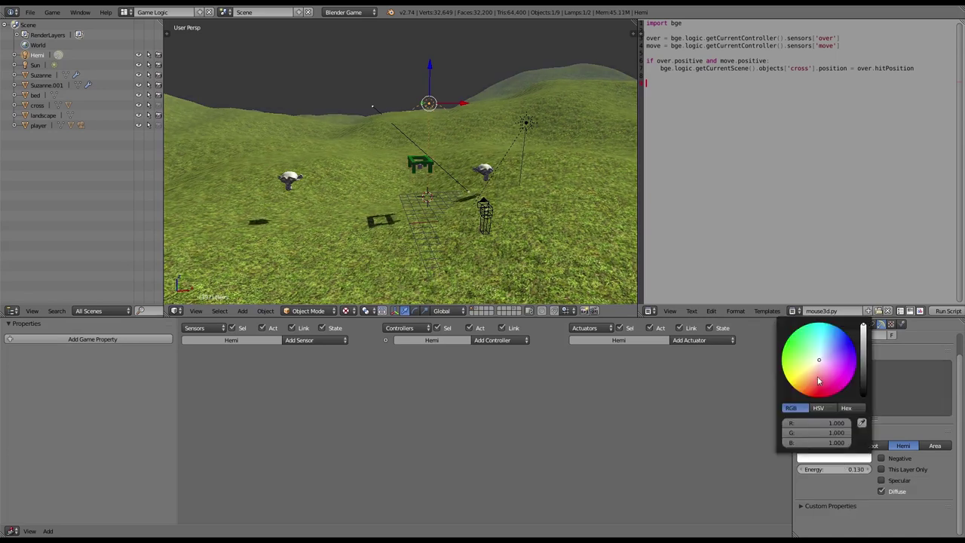
{"action": "left_click_drag", "start_coordinate": [821, 367], "coordinate": [819, 348]}
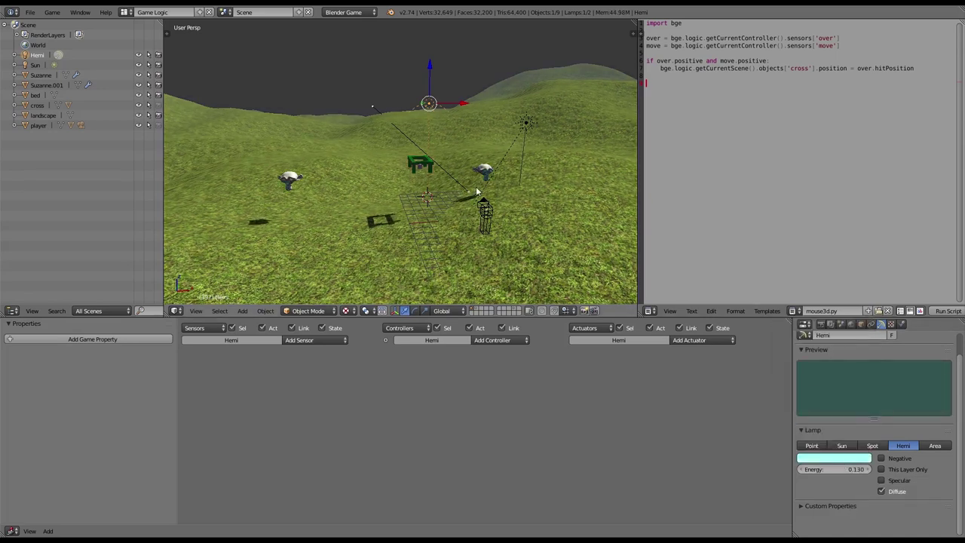
Tilt the Hemi lamp sideways in the front view and shift it off-centre, above the green bed
{"action": "key", "text": "KP_1"}
{"action": "key", "text": "z"}
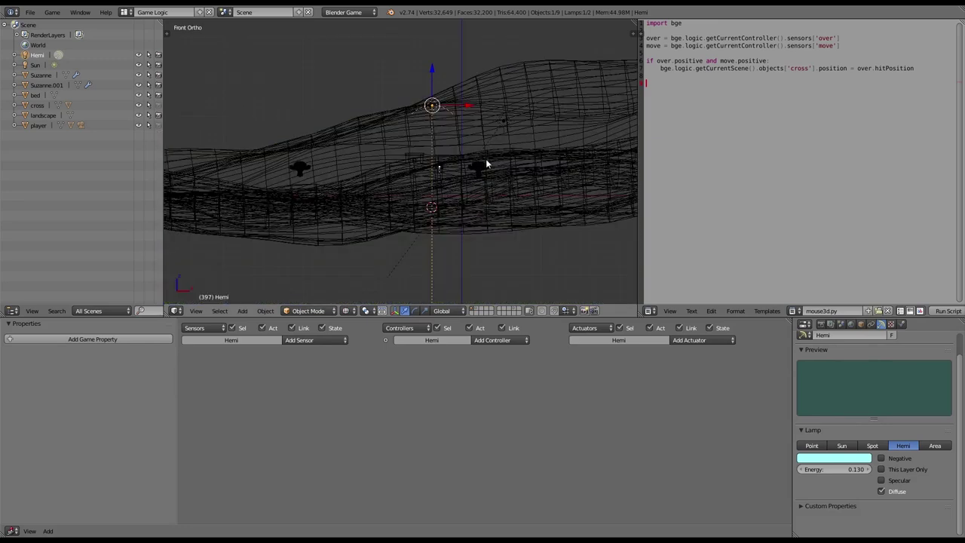
{"action": "key", "text": "r"}
{"action": "mouse_move", "coordinate": [481, 160]}
{"action": "middle_mouse_down", "text": "shift"}
{"action": "mouse_move", "coordinate": [472, 170]}
{"action": "mouse_move", "coordinate": [446, 165]}
{"action": "mouse_move", "coordinate": [457, 182]}
{"action": "mouse_move", "coordinate": [510, 184]}
{"action": "mouse_move", "coordinate": [387, 190]}
{"action": "mouse_move", "coordinate": [441, 178]}
{"action": "mouse_move", "coordinate": [318, 88]}
{"action": "mouse_move", "coordinate": [460, 162]}
{"action": "mouse_move", "coordinate": [426, 195]}
{"action": "mouse_move", "coordinate": [425, 173]}
{"action": "middle_mouse_up", "text": "shift"}
{"action": "left_click", "coordinate": [518, 135]}
{"action": "key", "text": "g"}
{"action": "left_click", "coordinate": [488, 155]}
{"action": "key", "text": "r"}
{"action": "left_click", "coordinate": [495, 154]}
{"action": "key", "text": "alt+z"}
{"action": "scroll", "coordinate": [430, 166], "scroll_direction": "up", "scroll_amount": 5}
{"action": "scroll", "coordinate": [425, 173], "scroll_direction": "down", "scroll_amount": 3}
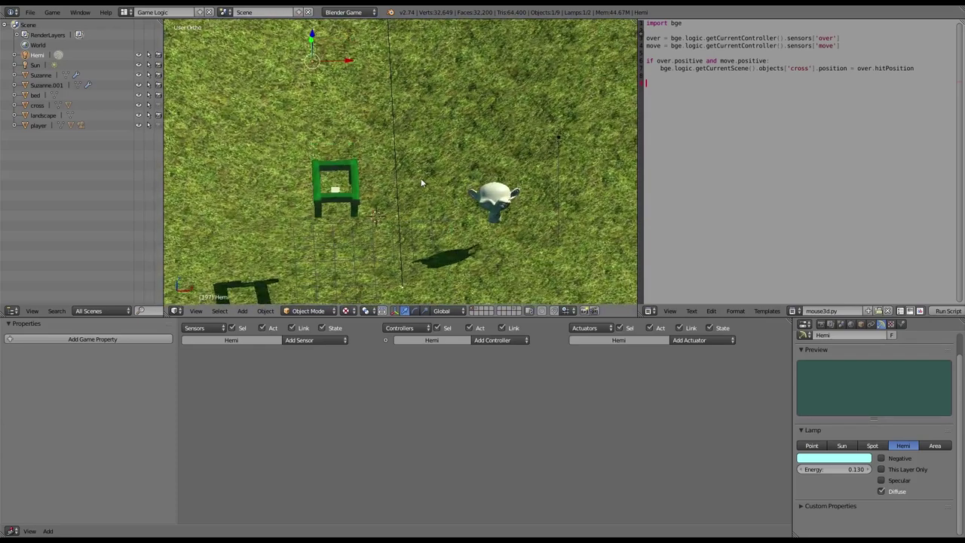
Duplicate the Hemi lamp, place the copy on the opposite side, and rotate it to mirror the original's tilt
{"action": "key", "text": "KP_1"}
{"action": "key", "text": "z"}
{"action": "middle_click_drag", "start_coordinate": [430, 111], "coordinate": [437, 129], "text": "shift"}
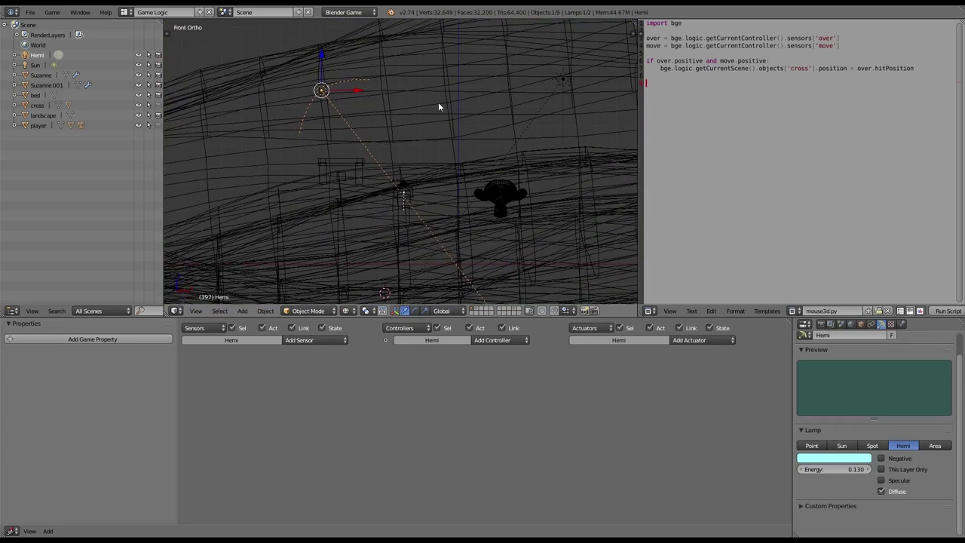
{"action": "key", "text": "shift+d"}
{"action": "key", "text": "r"}
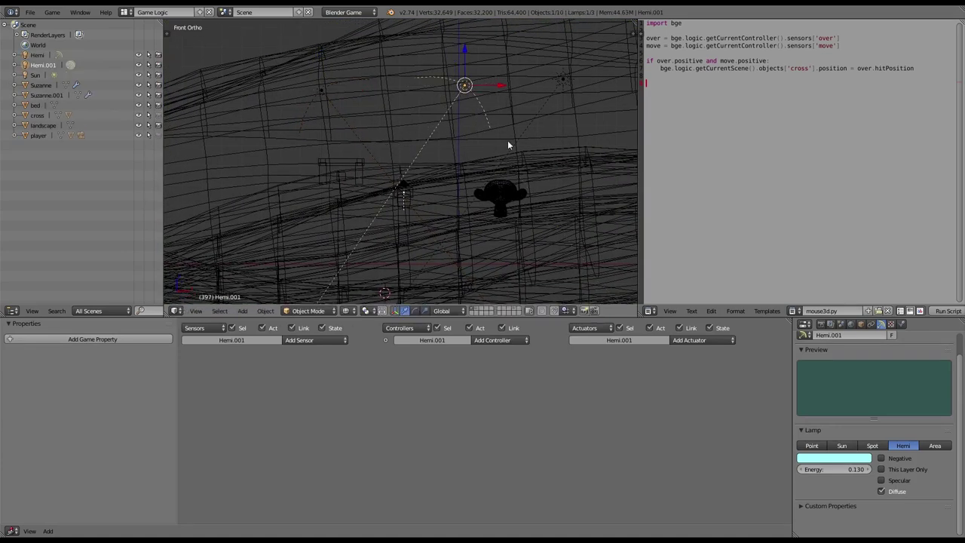
Duplicate both tilted Hemi lamps from the top view and turn the copies to form a ring of four
{"action": "key", "text": "KP_7"}
{"action": "right_click", "coordinate": [323, 111], "text": "shift"}
{"action": "key", "text": "shift+d"}
{"action": "key", "text": "Escape"}
{"action": "mouse_move", "coordinate": [493, 123]}
{"action": "middle_mouse_down"}
{"action": "mouse_move", "coordinate": [448, 188]}
{"action": "mouse_move", "coordinate": [490, 144]}
{"action": "mouse_move", "coordinate": [388, 155]}
{"action": "middle_mouse_up"}
{"action": "key", "text": "z"}
{"action": "key", "text": "alt+z"}
{"action": "key", "text": "shift+space"}
{"action": "scroll", "coordinate": [445, 185], "scroll_direction": "down", "scroll_amount": 4}
{"action": "mouse_move", "coordinate": [452, 188]}
{"action": "middle_mouse_down"}
{"action": "mouse_move", "coordinate": [500, 197]}
{"action": "mouse_move", "coordinate": [364, 283]}
{"action": "mouse_move", "coordinate": [520, 232]}
{"action": "mouse_move", "coordinate": [582, 245]}
{"action": "mouse_move", "coordinate": [434, 238]}
{"action": "mouse_move", "coordinate": [427, 273]}
{"action": "middle_mouse_up"}
{"action": "scroll", "coordinate": [500, 197], "scroll_direction": "up", "scroll_amount": 4}
{"action": "key", "text": "ctrl+Up"}
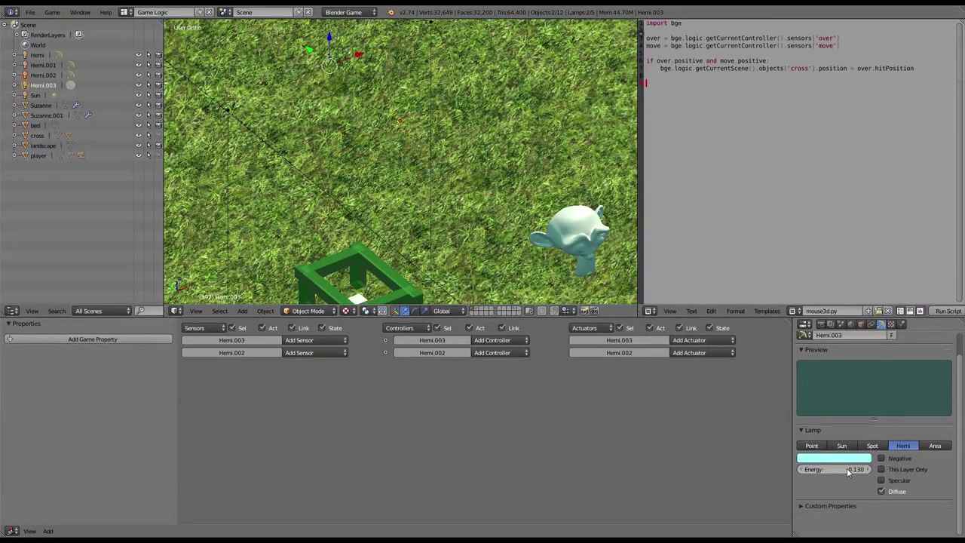
Lower the duplicated Hemi lamps' energy to 0.09 and check the scene's shading
{"action": "left_click_drag", "start_coordinate": [847, 473], "coordinate": [832, 472]}
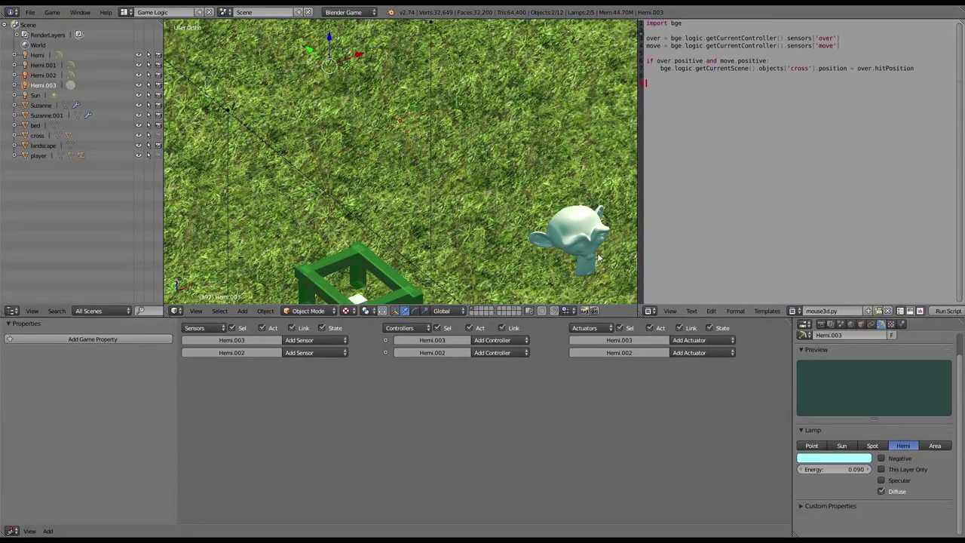
{"action": "middle_click_drag", "start_coordinate": [372, 119], "coordinate": [418, 149], "text": "shift"}
{"action": "right_click", "coordinate": [276, 139]}
{"action": "scroll", "coordinate": [478, 176], "scroll_direction": "down", "scroll_amount": 2}
{"action": "middle_click_drag", "start_coordinate": [475, 198], "coordinate": [460, 142]}
{"action": "scroll", "coordinate": [478, 188], "scroll_direction": "down", "scroll_amount": 2}
{"action": "middle_click_drag", "start_coordinate": [544, 156], "coordinate": [400, 156]}
Duplicate one of the Hemi lamps above the bed and place the copy near the monkey beside the player
{"action": "right_click", "coordinate": [459, 105]}
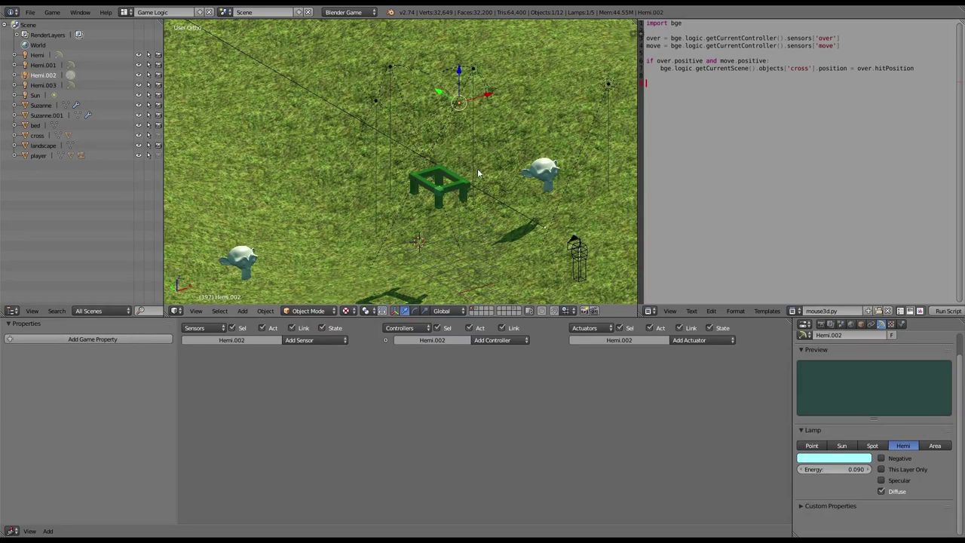
{"action": "scroll", "coordinate": [478, 169], "scroll_direction": "up", "scroll_amount": 3}
{"action": "scroll", "coordinate": [482, 189], "scroll_direction": "down", "scroll_amount": 2}
{"action": "middle_click_drag", "start_coordinate": [487, 201], "coordinate": [404, 182], "text": "shift"}
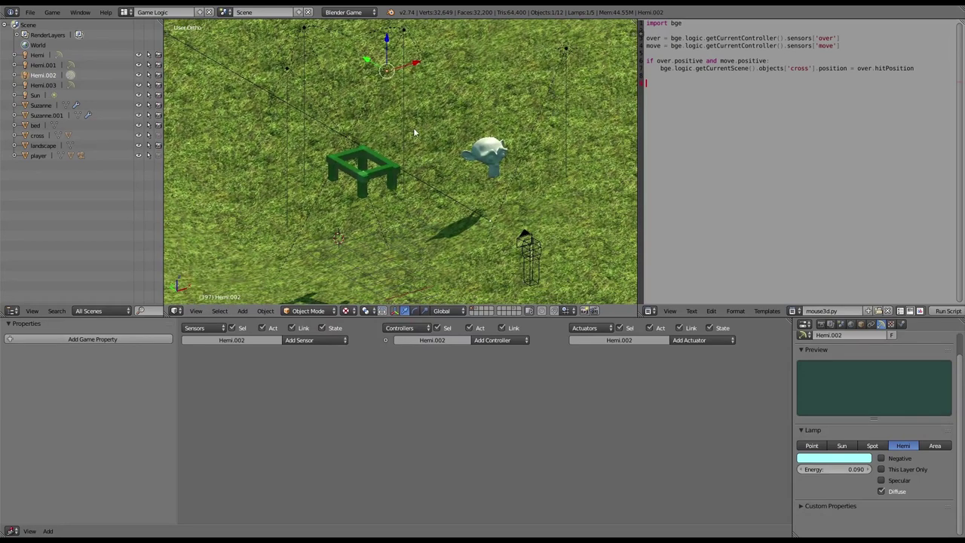
{"action": "key", "text": "shift+d"}
{"action": "left_click", "coordinate": [436, 126]}
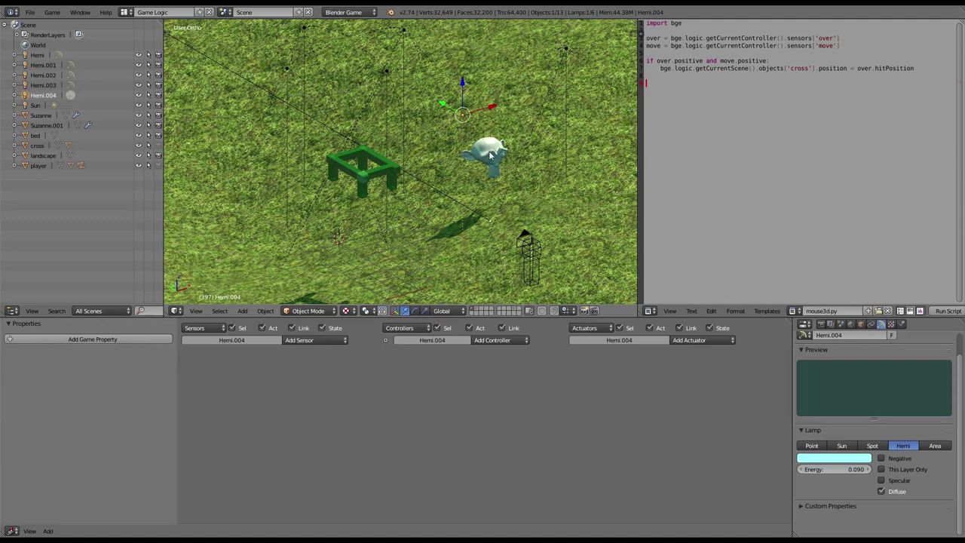
Rotate the new Hemi lamp about the global X axis to point upward and lower it to the terrain
{"action": "key", "text": "r"}
{"action": "key", "text": "x"}
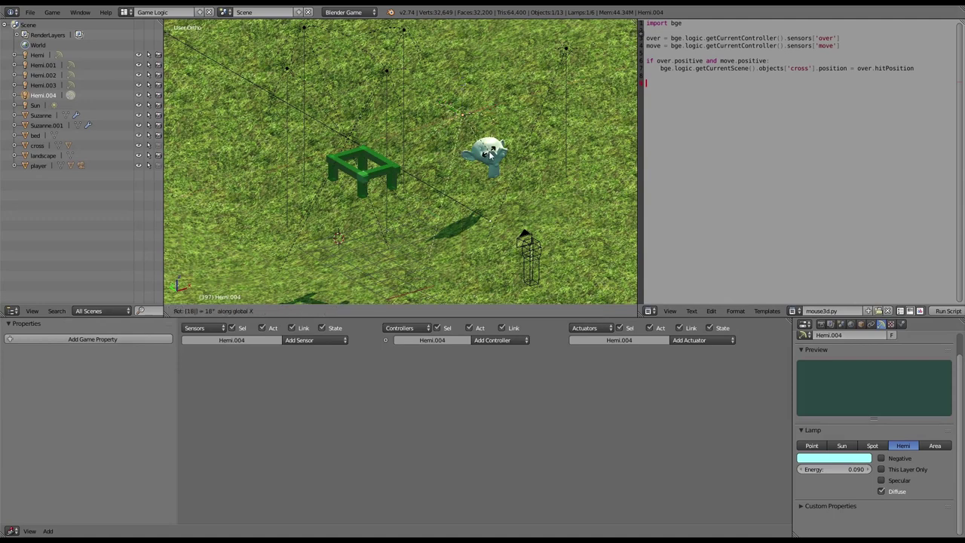
{"action": "key", "text": "Return"}
{"action": "key", "text": "g"}
{"action": "key", "text": "z"}
{"action": "left_click", "coordinate": [468, 232]}
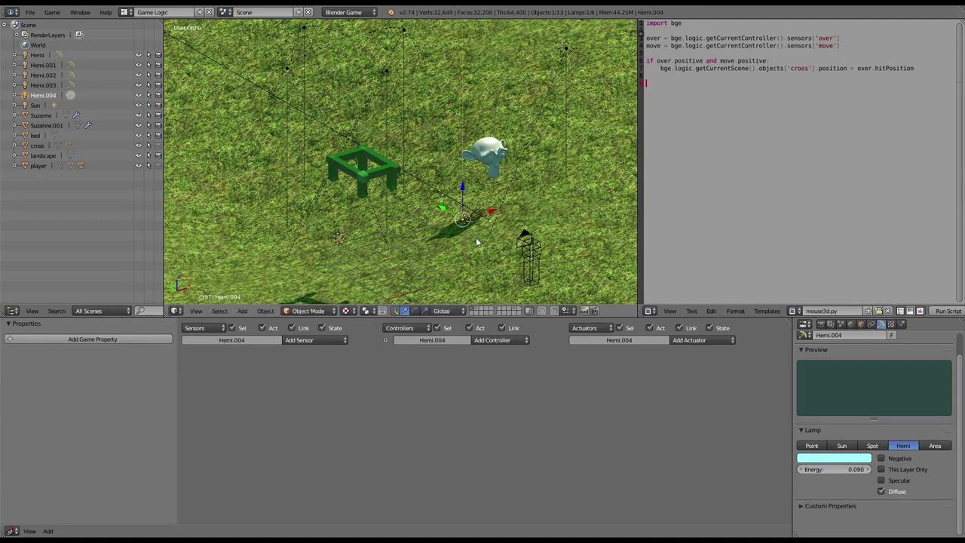
Set the upward Hemi lamp's energy to 0.13 and its colour to green (R 0.230, G 1.000, B 0.131)
{"action": "scroll", "coordinate": [452, 187], "scroll_direction": "up", "scroll_amount": 6}
{"action": "middle_click_drag", "start_coordinate": [451, 187], "coordinate": [492, 178]}
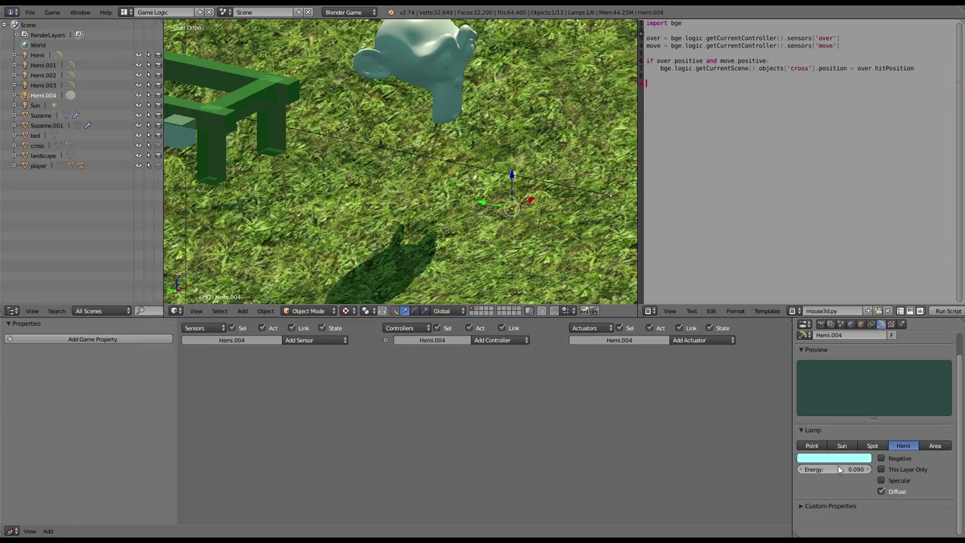
{"action": "left_click_drag", "start_coordinate": [834, 469], "coordinate": [838, 469]}
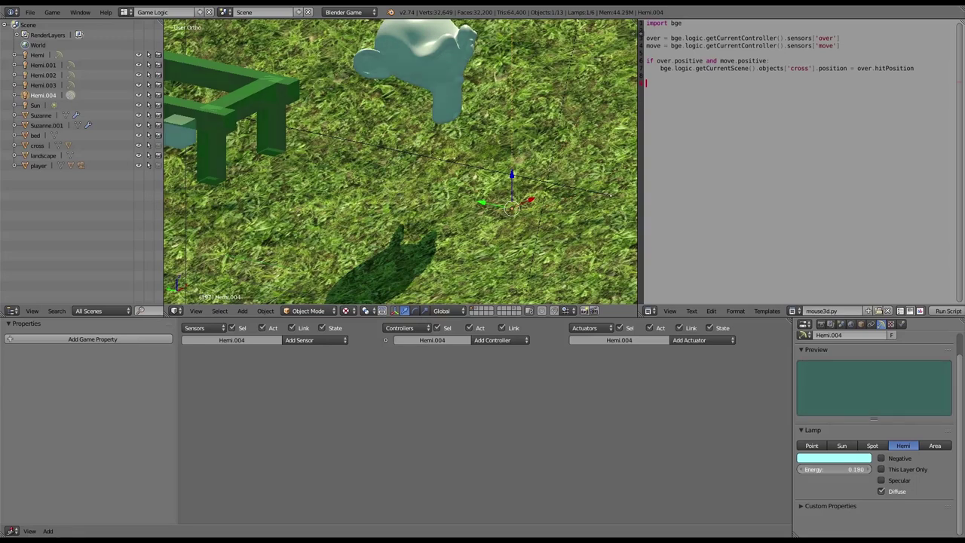
{"action": "left_click", "coordinate": [835, 459]}
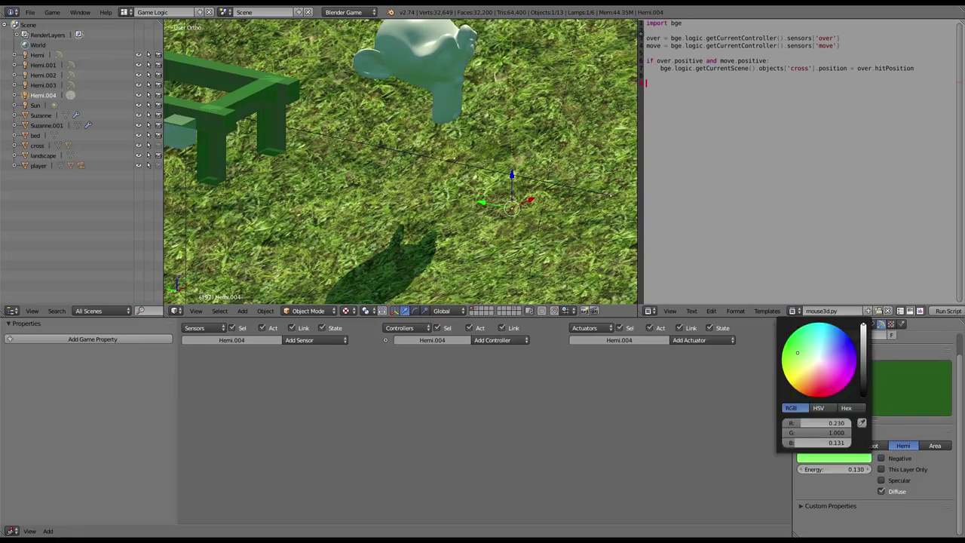
{"action": "middle_click_drag", "start_coordinate": [482, 80], "coordinate": [415, 133], "text": "shift"}
{"action": "scroll", "coordinate": [453, 147], "scroll_direction": "up", "scroll_amount": 4}
{"action": "scroll", "coordinate": [368, 227], "scroll_direction": "down", "scroll_amount": 3}
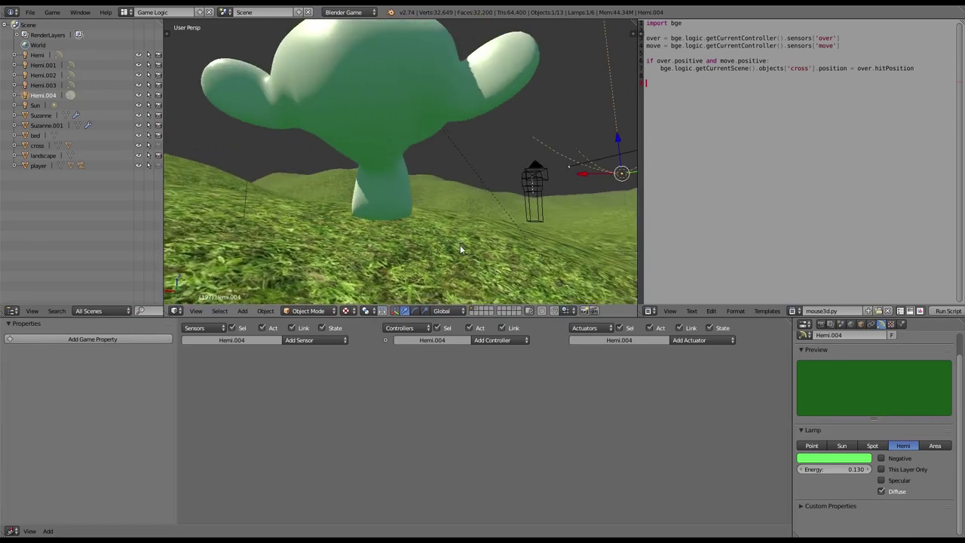
{"action": "middle_click_drag", "start_coordinate": [465, 244], "coordinate": [385, 192]}
{"action": "scroll", "coordinate": [383, 191], "scroll_direction": "down", "scroll_amount": 3}
Test-run the game full-screen from the camera view and walk around to examine the lighting on the monkeys
{"action": "key", "text": "KP_0"}
{"action": "key", "text": "ctrl+Up"}
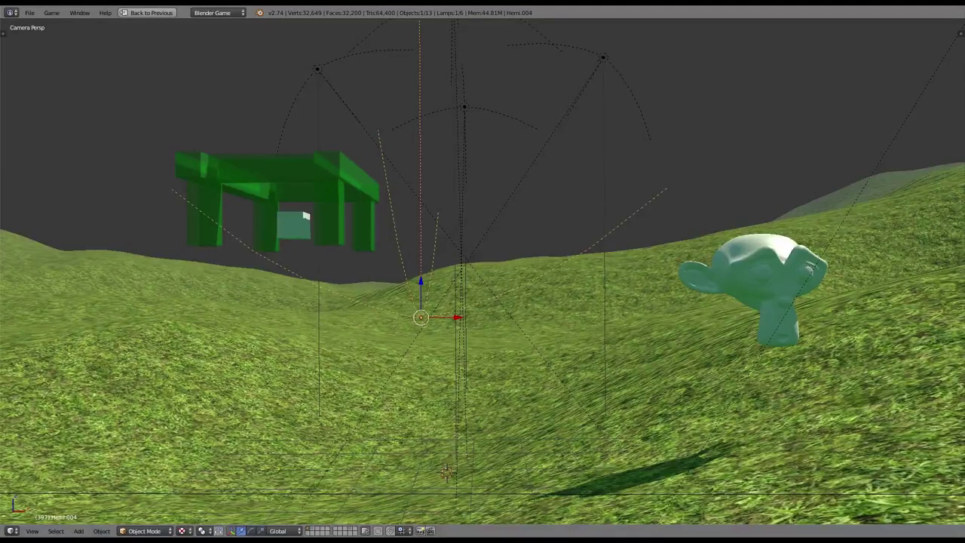
{"action": "key", "text": "p"}
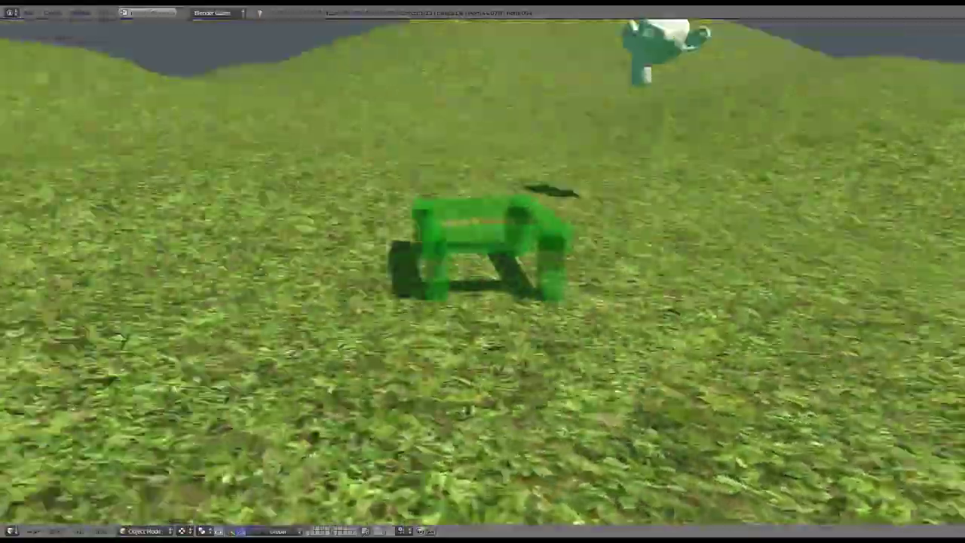
{"action": "key", "text": "w"}
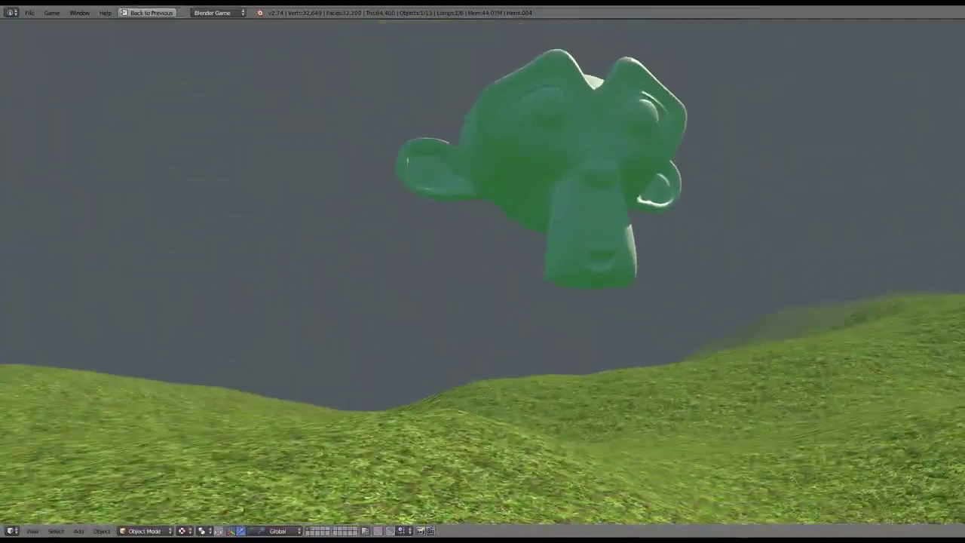
{"action": "key", "text": "w"}
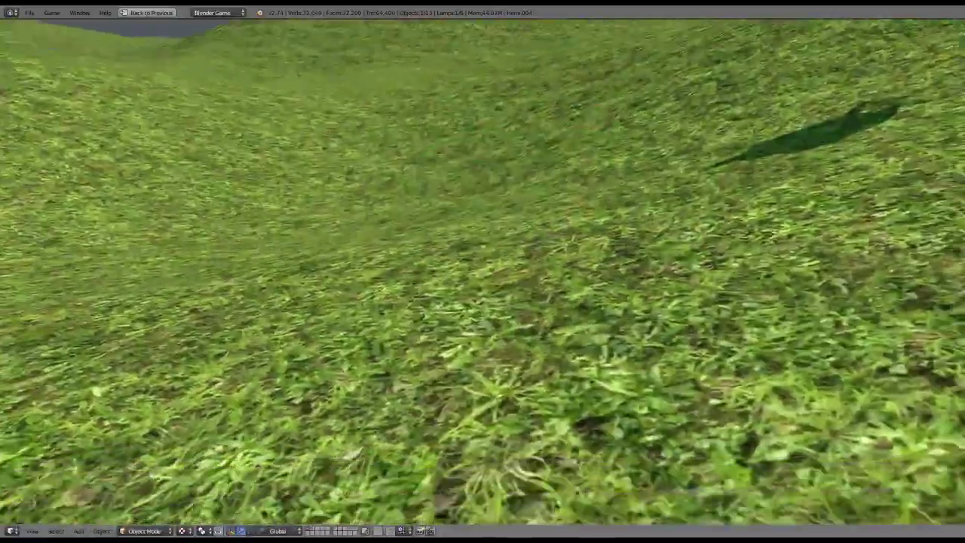
{"action": "key", "text": "Escape"}
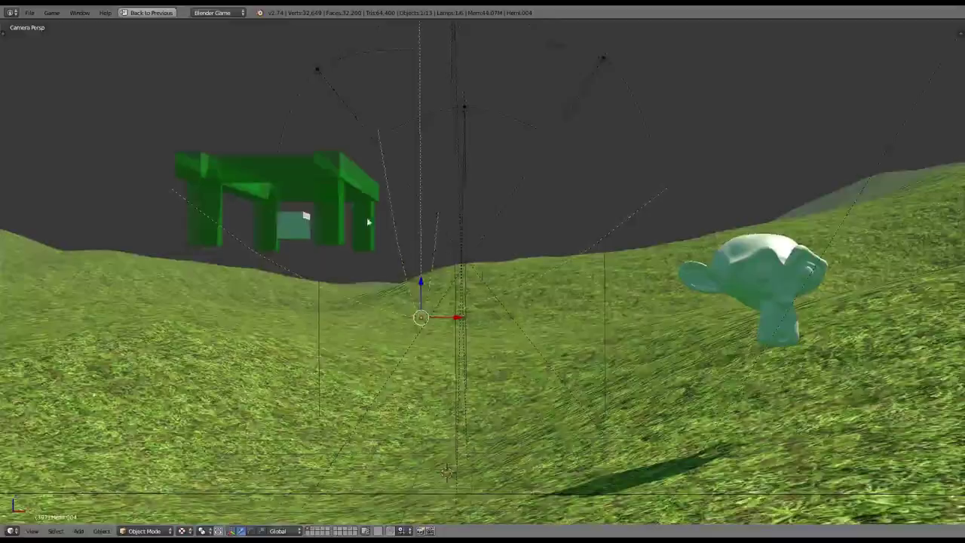
Paste the copied bear rig and its accompanying cubes into the scene
{"action": "middle_click_drag", "start_coordinate": [307, 216], "coordinate": [316, 273]}
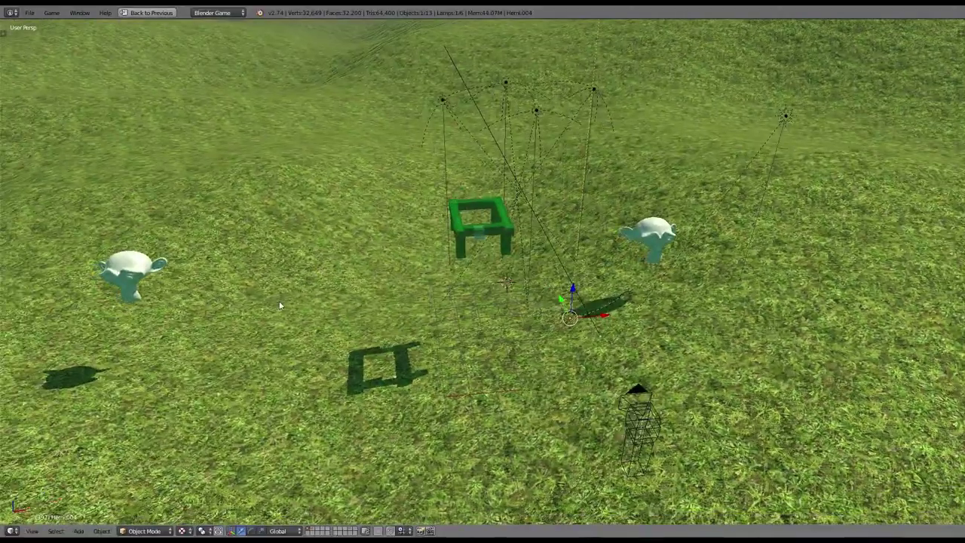
{"action": "middle_click_drag", "start_coordinate": [279, 305], "coordinate": [401, 310]}
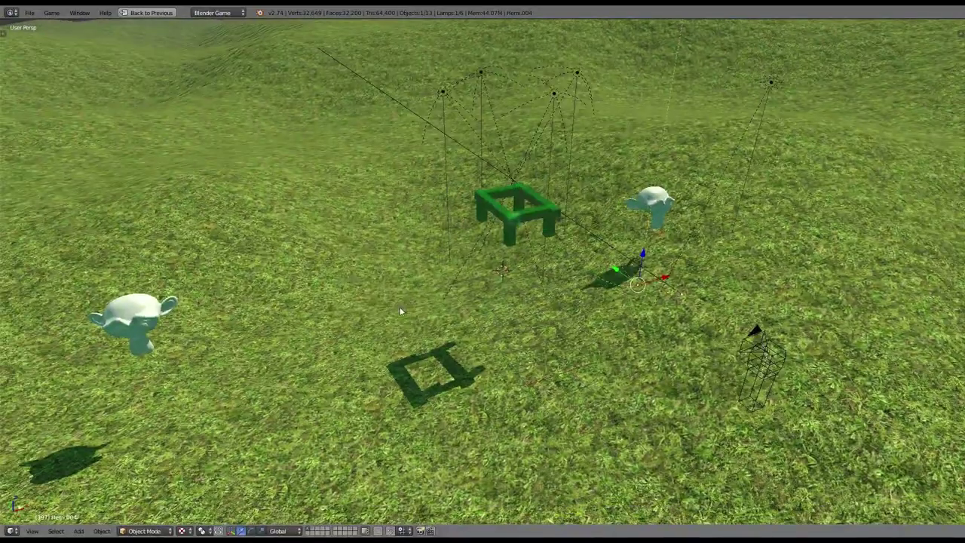
{"action": "key", "text": "ctrl+v"}
{"action": "key", "text": "KP_Decimal"}
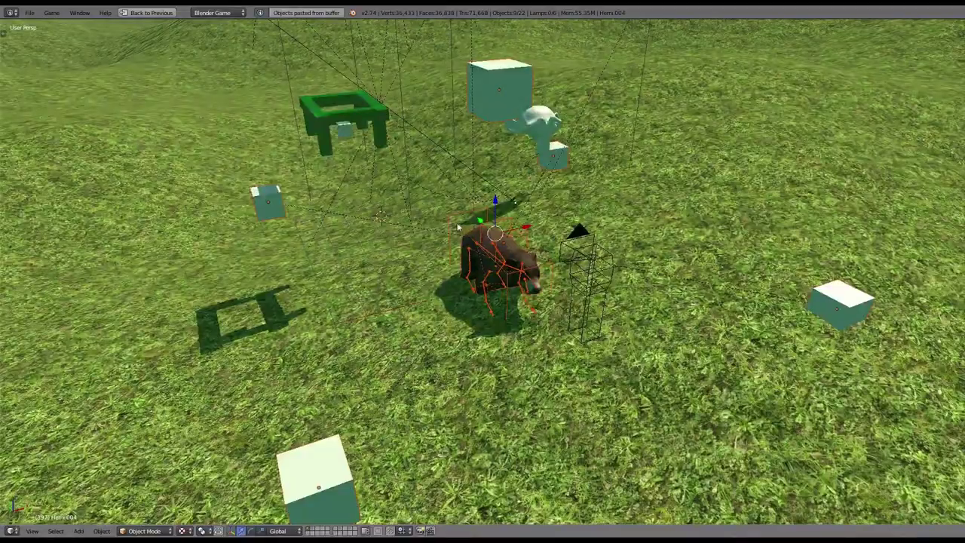
Select the bear and raise it vertically above the terrain
{"action": "right_click", "coordinate": [455, 225]}
{"action": "scroll", "coordinate": [455, 225], "scroll_direction": "up", "scroll_amount": 5}
{"action": "key", "text": "g"}
{"action": "key", "text": "z"}
{"action": "left_click", "coordinate": [431, 155]}
{"action": "scroll", "coordinate": [526, 193], "scroll_direction": "down", "scroll_amount": 2}
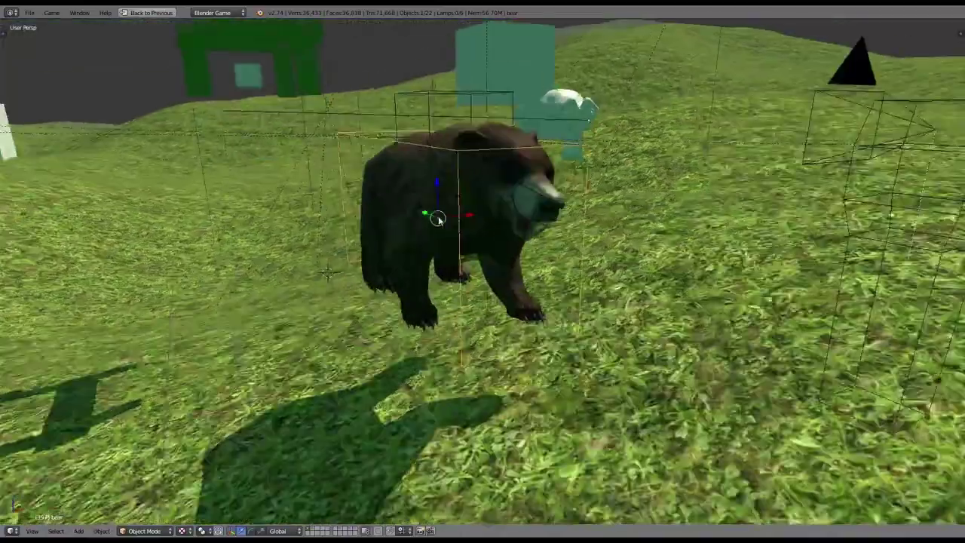
Examine the lighting on the bear's paw up close and briefly test-run the game
{"action": "scroll", "coordinate": [414, 203], "scroll_direction": "up", "scroll_amount": 3}
{"action": "key", "text": "KP_5"}
{"action": "scroll", "coordinate": [412, 202], "scroll_direction": "up", "scroll_amount": 4}
{"action": "key", "text": "KP_5"}
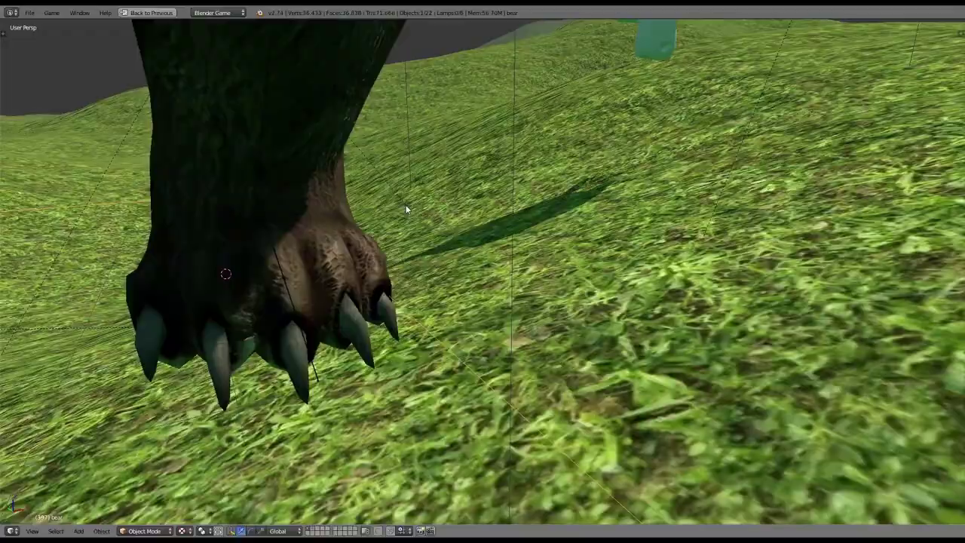
{"action": "middle_click_drag", "start_coordinate": [406, 209], "coordinate": [324, 332], "text": "shift"}
{"action": "key", "text": "p"}
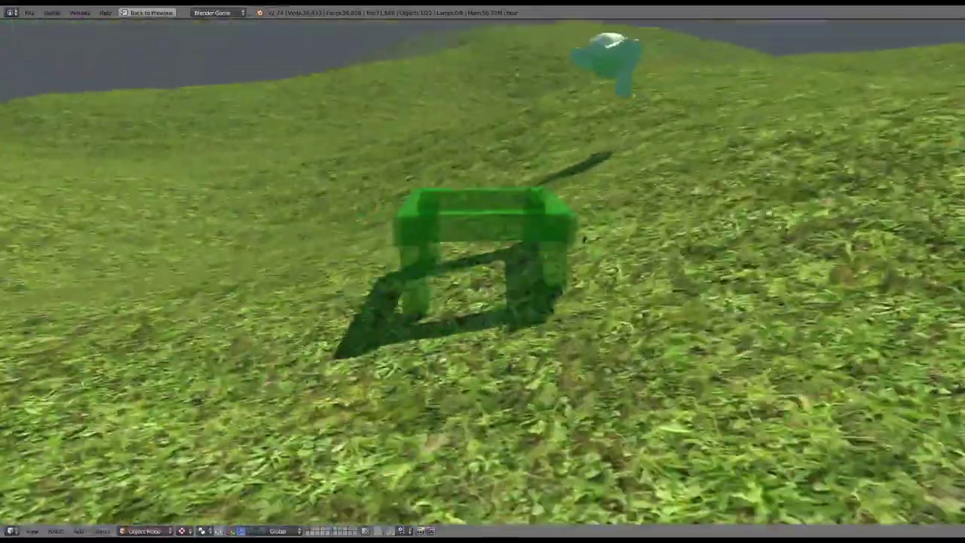
{"action": "key", "text": "Escape"}
Add a UV sphere at the centre of the scene
{"action": "scroll", "coordinate": [432, 309], "scroll_direction": "down", "scroll_amount": 6}
{"action": "middle_click_drag", "start_coordinate": [432, 308], "coordinate": [511, 402]}
{"action": "right_click", "coordinate": [520, 402]}
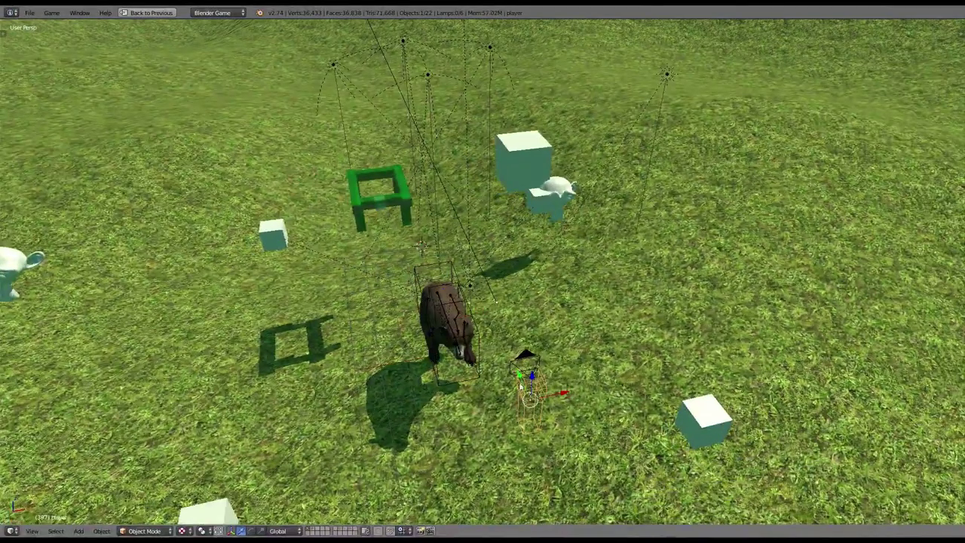
{"action": "key", "text": "shift+a"}
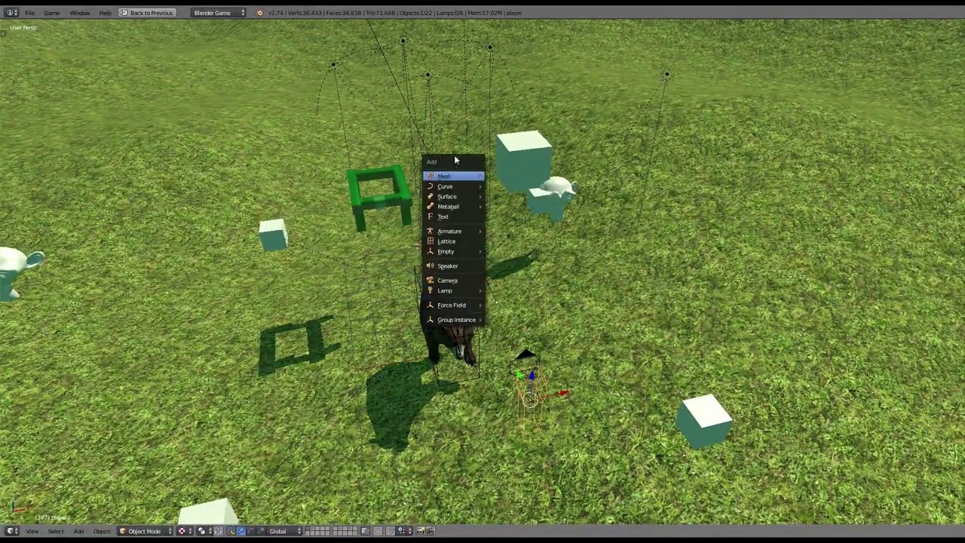
{"action": "mouse_move", "coordinate": [445, 178]}
{"action": "left_click", "coordinate": [513, 208]}
Scale the sphere up repeatedly until it encloses most of the landscape
{"action": "scroll", "coordinate": [513, 213], "scroll_direction": "down", "scroll_amount": 5}
{"action": "key", "text": "s"}
{"action": "left_click", "coordinate": [612, 241]}
{"action": "key", "text": "s"}
{"action": "left_click", "coordinate": [733, 210]}
{"action": "scroll", "coordinate": [655, 245], "scroll_direction": "down", "scroll_amount": 5}
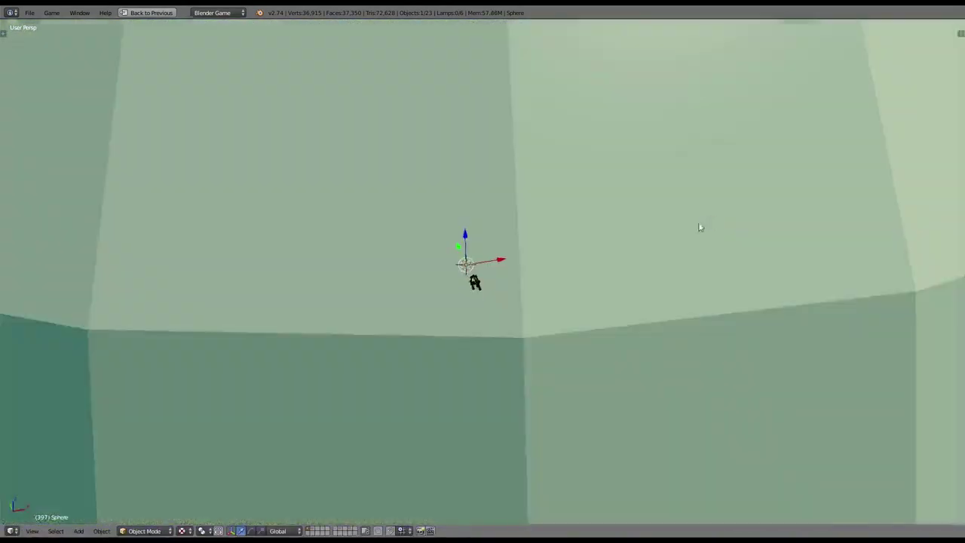
{"action": "middle_click_drag", "start_coordinate": [654, 245], "coordinate": [632, 228]}
{"action": "scroll", "coordinate": [632, 228], "scroll_direction": "down", "scroll_amount": 3}
{"action": "scroll", "coordinate": [632, 233], "scroll_direction": "down", "scroll_amount": 5}
{"action": "key", "text": "s"}
{"action": "left_click", "coordinate": [714, 205]}
Delete the sphere's vertices below the terrain to leave only the upper dome
{"action": "key", "text": "KP_1"}
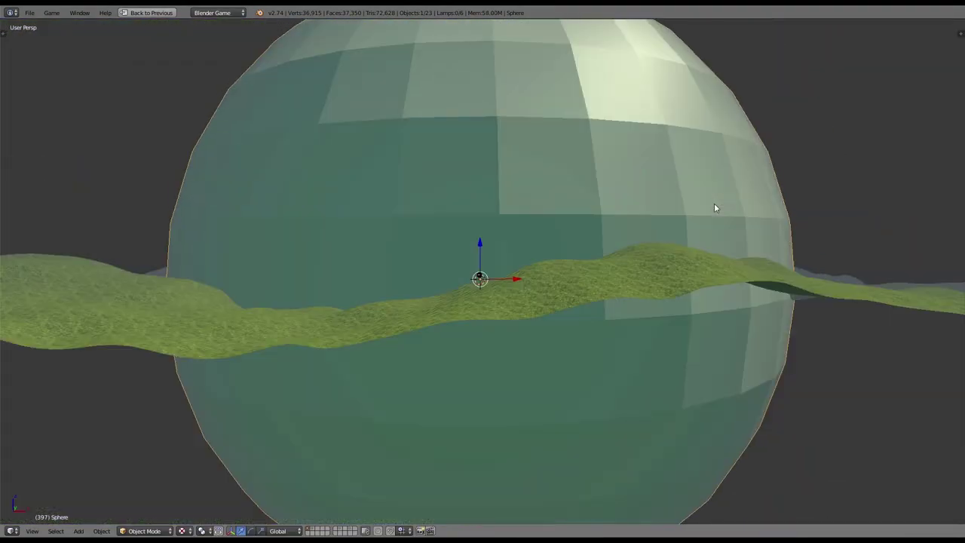
{"action": "key", "text": "z"}
{"action": "key", "text": "Tab"}
{"action": "key", "text": "a"}
{"action": "key", "text": "b"}
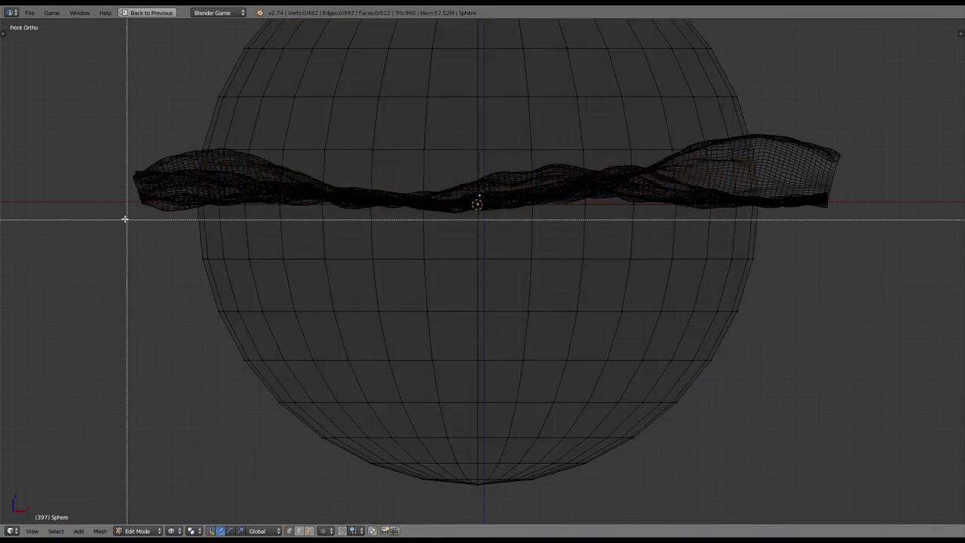
{"action": "left_click_drag", "start_coordinate": [118, 215], "coordinate": [798, 526]}
{"action": "key", "text": "x"}
{"action": "left_click", "coordinate": [528, 308]}
{"action": "key", "text": "Tab"}
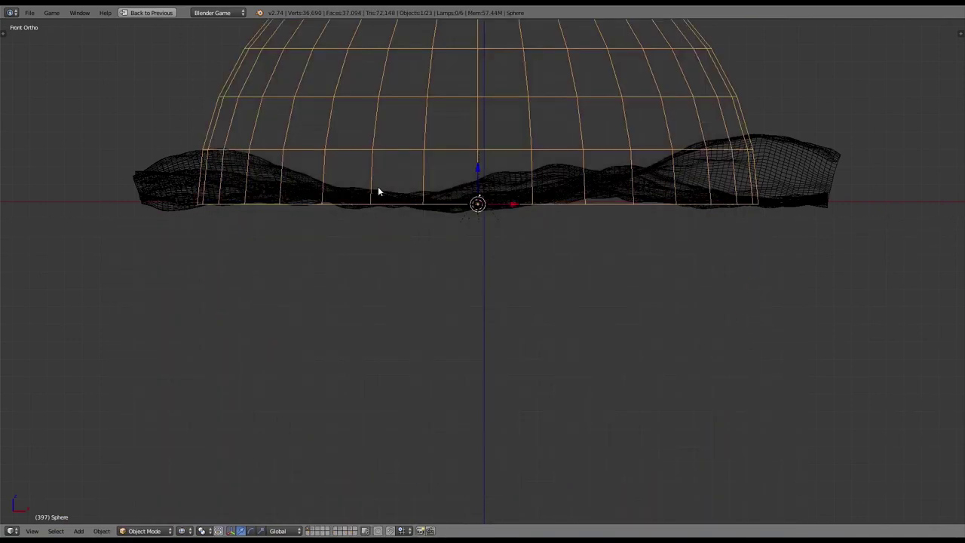
Select the whole dome mesh and flip its normals to face inward
{"action": "key", "text": "KP_Decimal"}
{"action": "scroll", "coordinate": [371, 329], "scroll_direction": "down", "scroll_amount": 3}
{"action": "key", "text": "Tab"}
{"action": "key", "text": "a"}
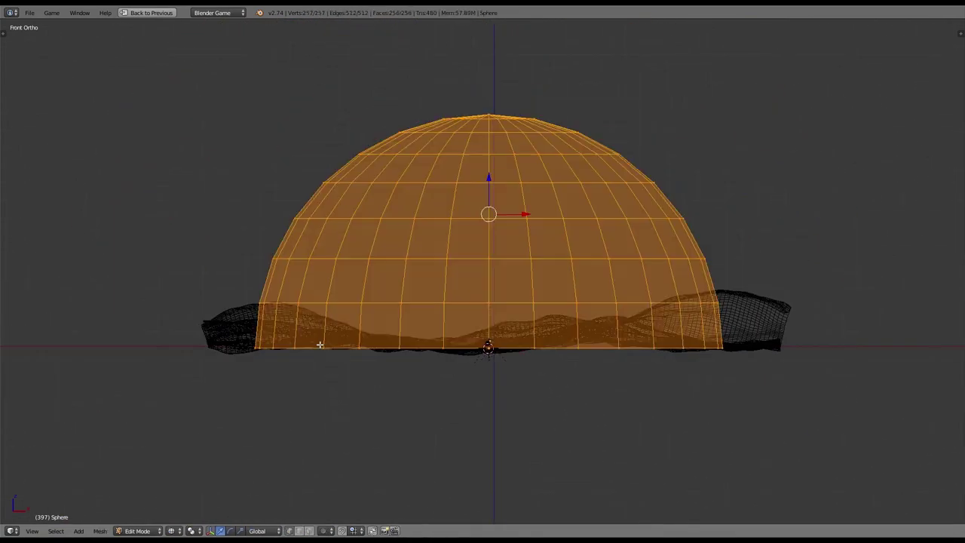
{"action": "key", "text": "t"}
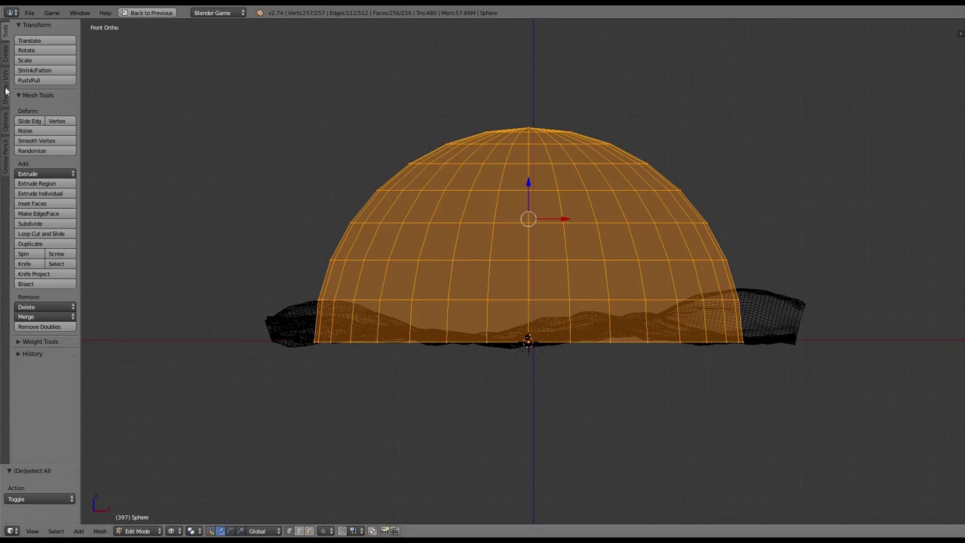
{"action": "left_click", "coordinate": [6, 100]}
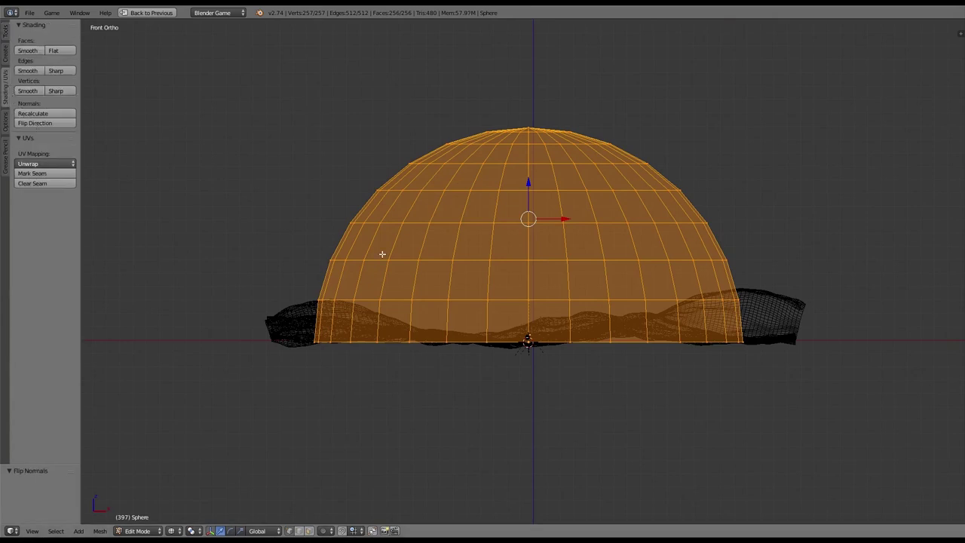
Display the dome's face normals, inspect their direction from several angles, and hide them again
{"action": "middle_click_drag", "start_coordinate": [382, 259], "coordinate": [465, 301]}
{"action": "scroll", "coordinate": [551, 319], "scroll_direction": "up", "scroll_amount": 2}
{"action": "middle_click_drag", "start_coordinate": [551, 319], "coordinate": [562, 341]}
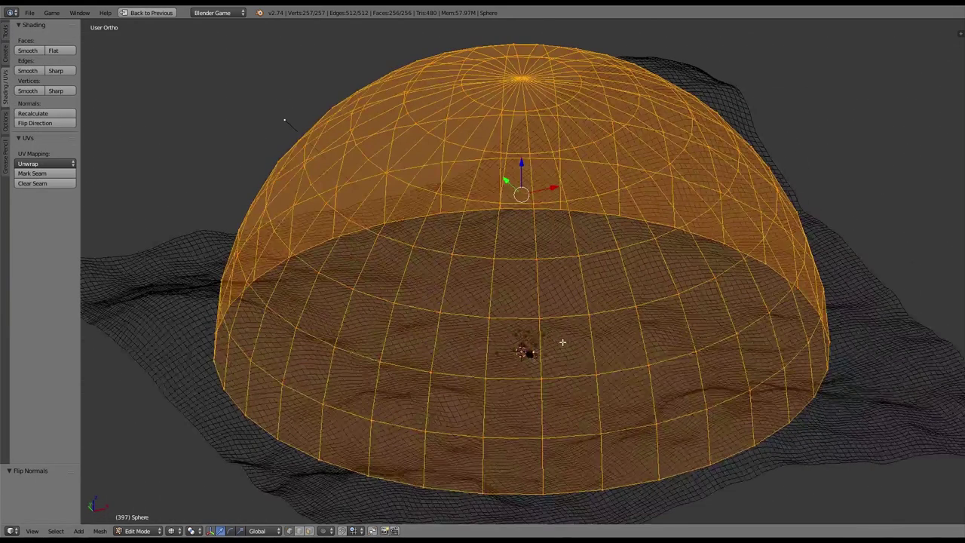
{"action": "key", "text": "h"}
{"action": "key", "text": "n"}
{"action": "key", "text": "alt+h"}
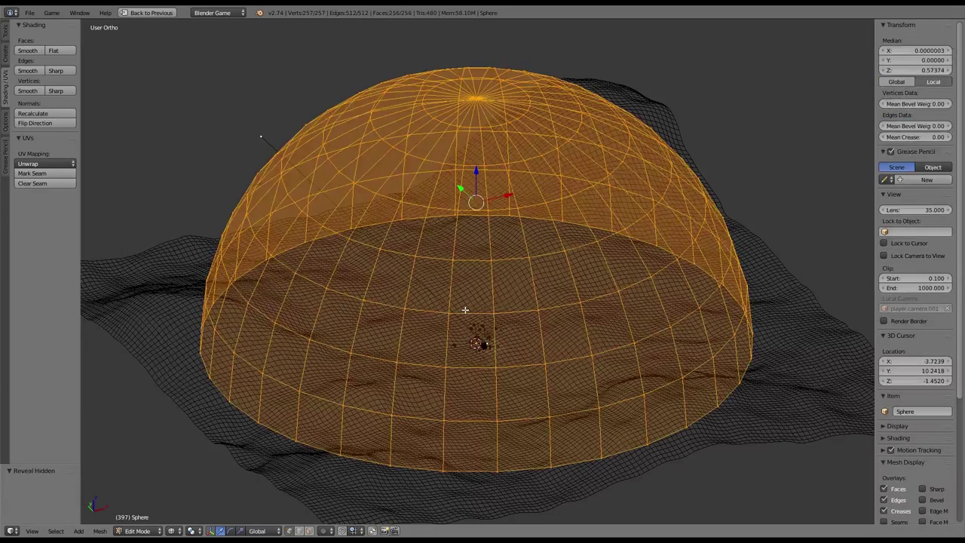
{"action": "scroll", "coordinate": [905, 423], "scroll_direction": "down", "scroll_amount": 5}
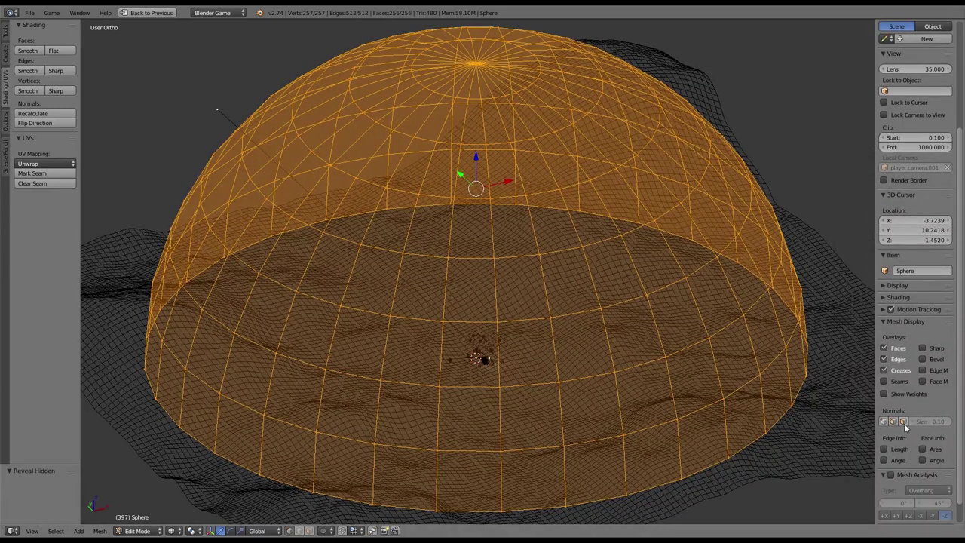
{"action": "left_click", "coordinate": [905, 422]}
{"action": "middle_click_drag", "start_coordinate": [639, 371], "coordinate": [675, 2]}
{"action": "middle_click_drag", "start_coordinate": [621, 118], "coordinate": [566, 85]}
{"action": "middle_click_drag", "start_coordinate": [609, 187], "coordinate": [581, 289]}
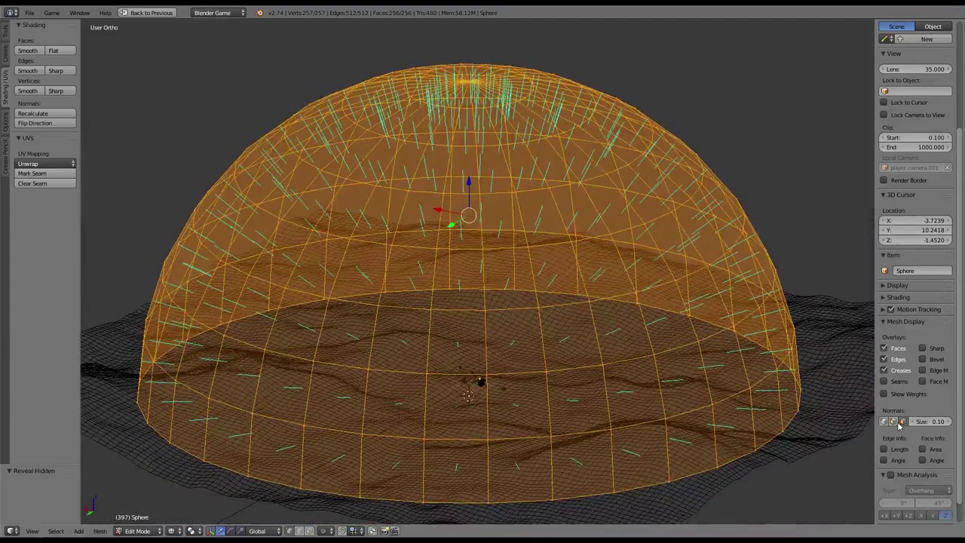
{"action": "left_click", "coordinate": [901, 422]}
Restore the full Game Logic layout and change the text editor area to the UV/Image Editor
{"action": "key", "text": "ctrl+Up"}
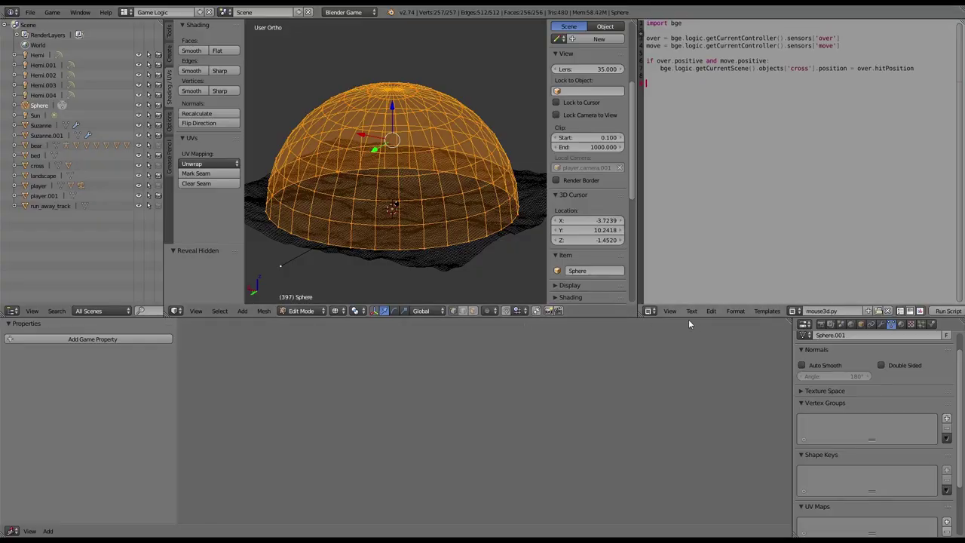
{"action": "left_click", "coordinate": [649, 311]}
{"action": "left_click", "coordinate": [668, 233]}
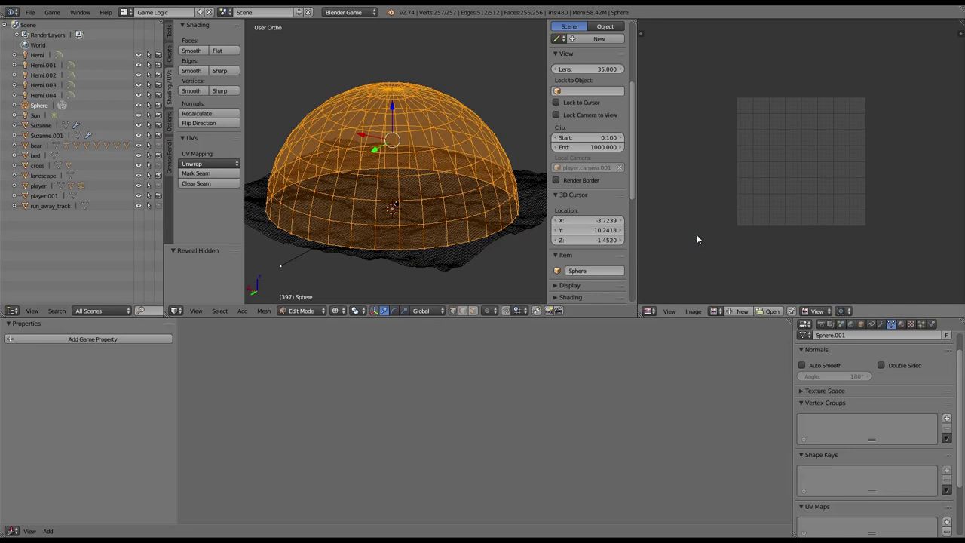
Give the dome a new material with an image texture loaded from SkyDome-Cloud-Few-Early.png
{"action": "left_click", "coordinate": [902, 324]}
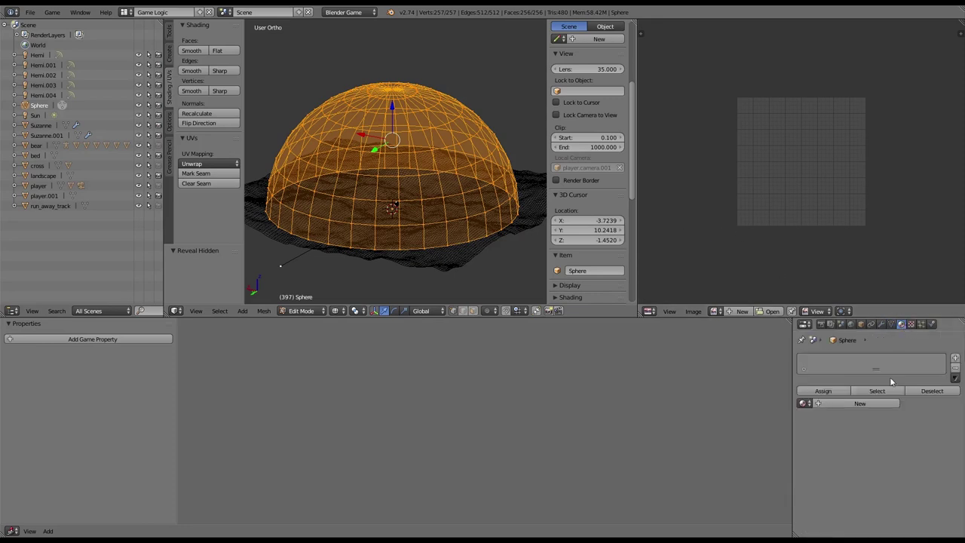
{"action": "left_click", "coordinate": [876, 403]}
{"action": "left_click", "coordinate": [912, 325]}
{"action": "left_click", "coordinate": [882, 435]}
{"action": "scroll", "coordinate": [879, 469], "scroll_direction": "down", "scroll_amount": 3}
{"action": "left_click", "coordinate": [918, 494]}
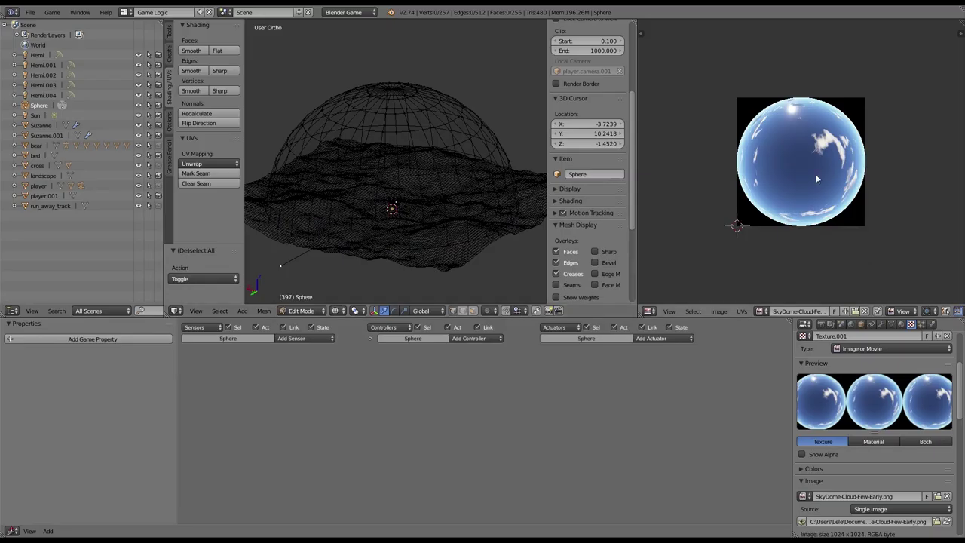
Select the whole dome mesh, unwrap it, and fit its UV layout to the circular sky image
{"action": "scroll", "coordinate": [818, 188], "scroll_direction": "up", "scroll_amount": 3}
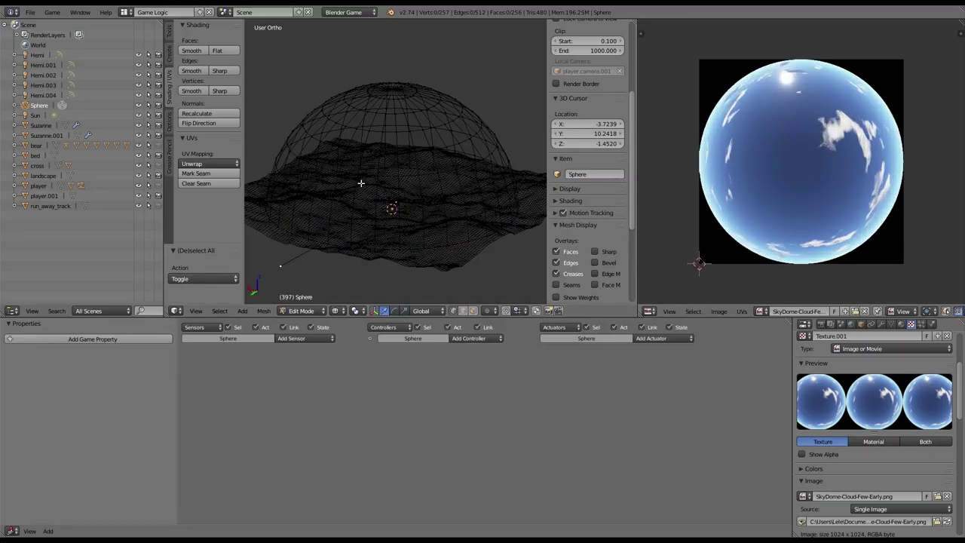
{"action": "key", "text": "Tab"}
{"action": "key", "text": "Tab"}
{"action": "key", "text": "a"}
{"action": "scroll", "coordinate": [588, 151], "scroll_direction": "up", "scroll_amount": 5}
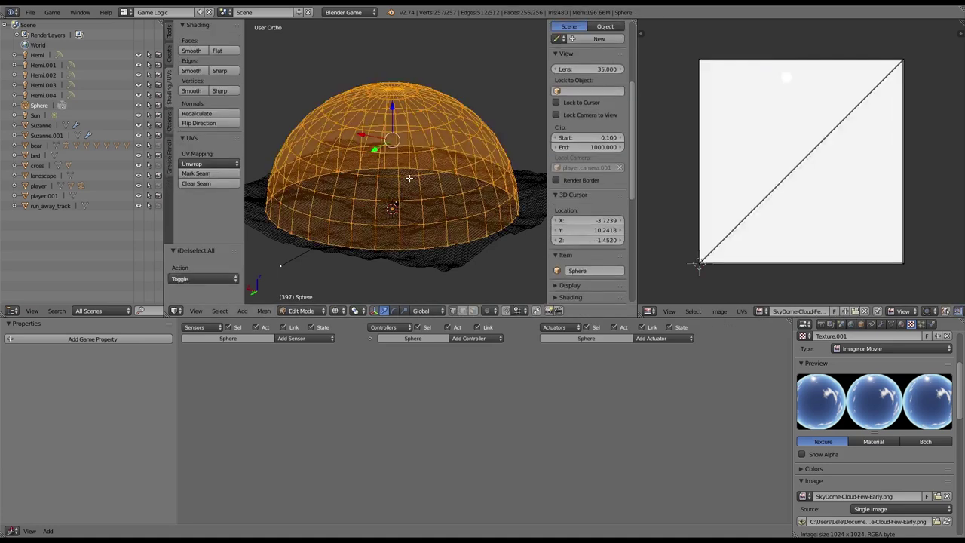
{"action": "key", "text": "u"}
{"action": "left_click", "coordinate": [377, 173]}
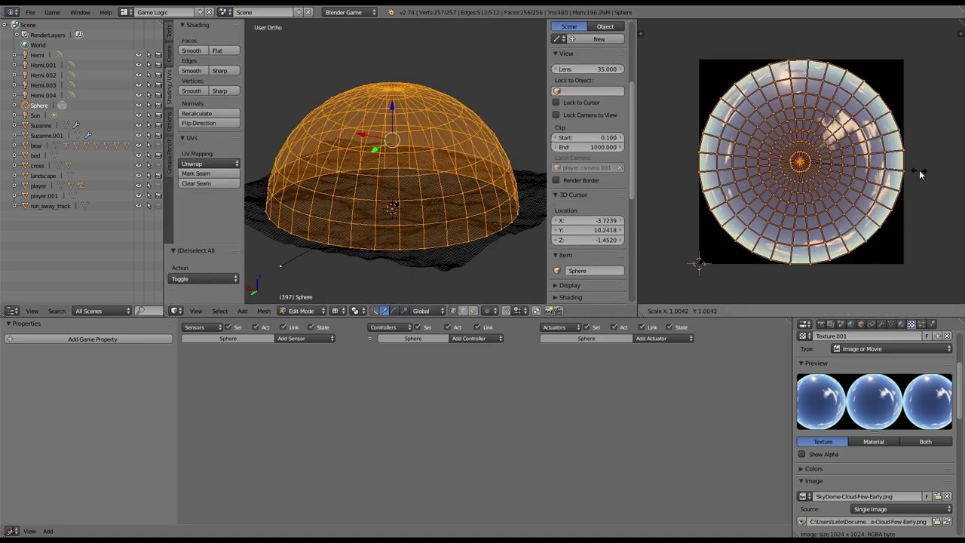
Leave mesh editing, show the dome with its texture in the viewport, and apply smooth shading to it
{"action": "key", "text": "Tab"}
{"action": "scroll", "coordinate": [411, 179], "scroll_direction": "up", "scroll_amount": 3}
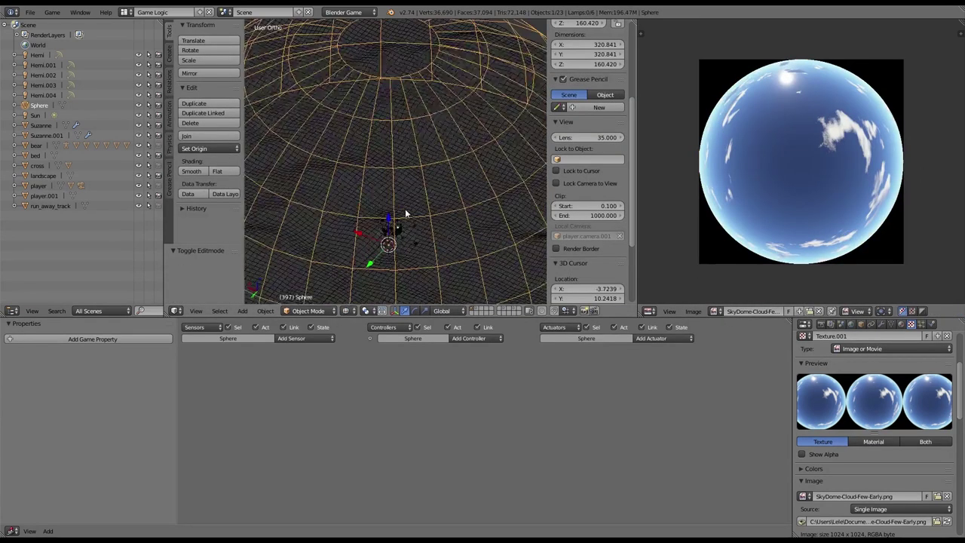
{"action": "key", "text": "alt+z"}
{"action": "scroll", "coordinate": [406, 213], "scroll_direction": "up", "scroll_amount": 1}
{"action": "scroll", "coordinate": [406, 213], "scroll_direction": "down", "scroll_amount": 6}
{"action": "mouse_move", "coordinate": [367, 209]}
{"action": "middle_mouse_down"}
{"action": "mouse_move", "coordinate": [465, 197]}
{"action": "mouse_move", "coordinate": [462, 144]}
{"action": "mouse_move", "coordinate": [367, 136]}
{"action": "mouse_move", "coordinate": [377, 219]}
{"action": "middle_mouse_up"}
{"action": "left_click", "coordinate": [192, 171]}
{"action": "middle_click_drag", "start_coordinate": [309, 173], "coordinate": [422, 218]}
{"action": "scroll", "coordinate": [896, 501], "scroll_direction": "down", "scroll_amount": 5}
Set the sky texture's influence blend mode to Multiply
{"action": "scroll", "coordinate": [895, 501], "scroll_direction": "down", "scroll_amount": 10}
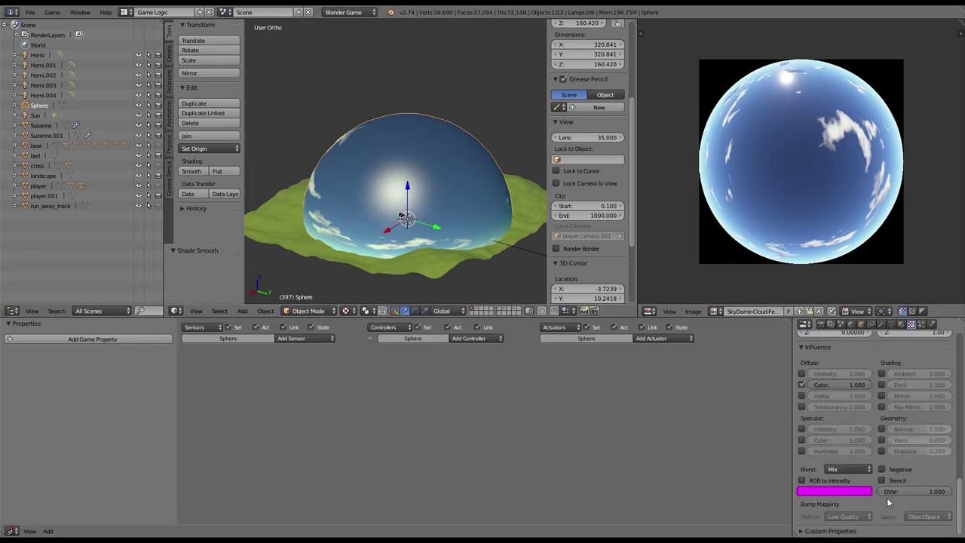
{"action": "left_click", "coordinate": [844, 470]}
{"action": "left_click", "coordinate": [838, 424]}
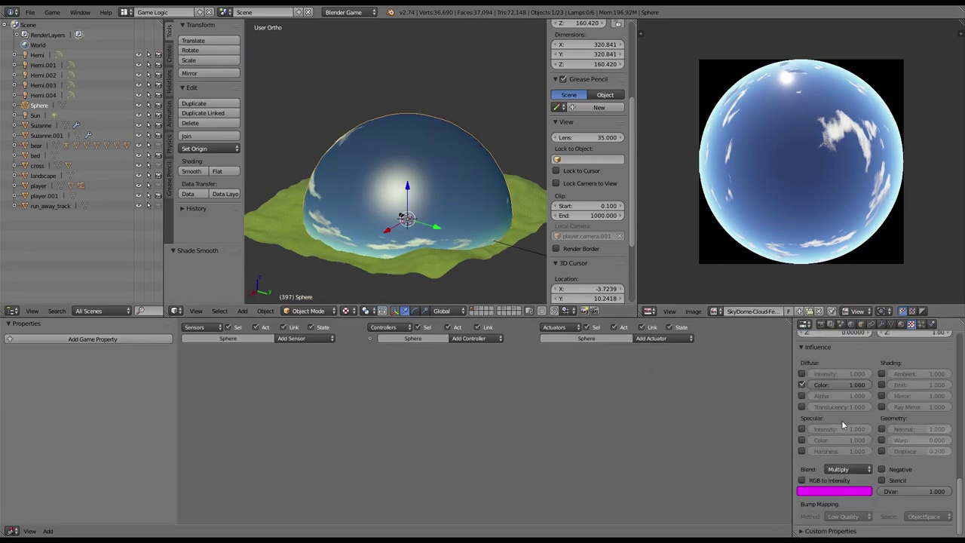
Set the dome material's diffuse intensity to 1.000 and its diffuse colour to a very pale pink
{"action": "left_click", "coordinate": [902, 324]}
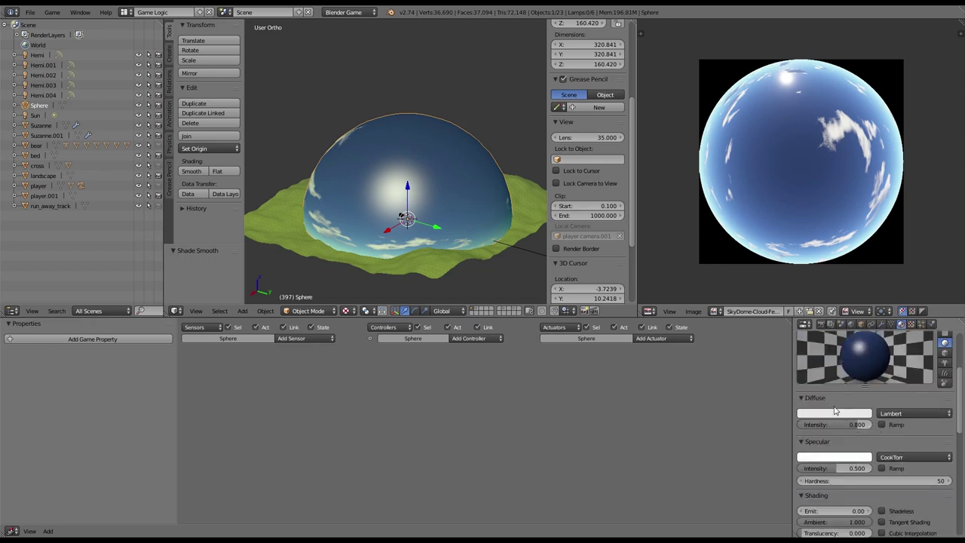
{"action": "left_click_drag", "start_coordinate": [843, 424], "coordinate": [861, 425]}
{"action": "left_click", "coordinate": [846, 413]}
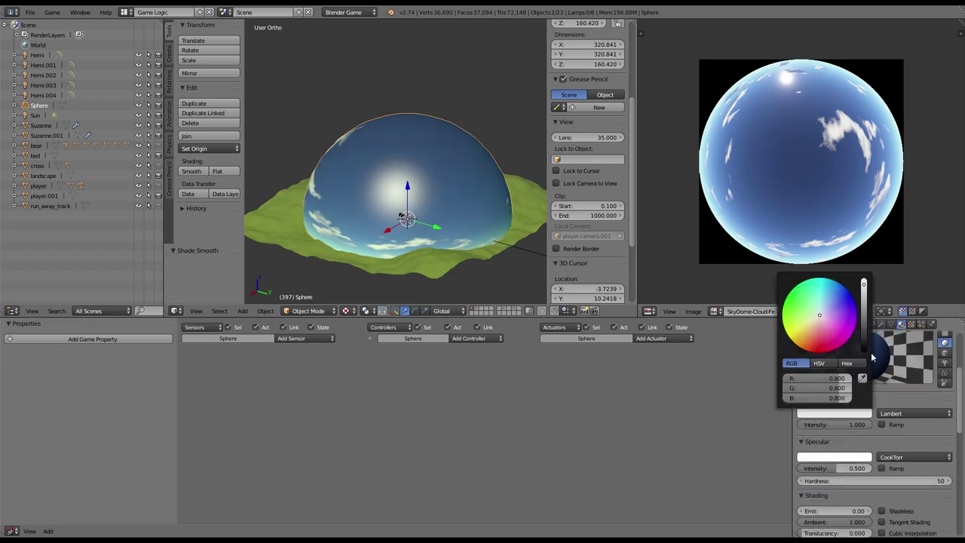
{"action": "left_click_drag", "start_coordinate": [867, 287], "coordinate": [867, 282]}
{"action": "mouse_move", "coordinate": [821, 318]}
{"action": "left_mouse_down"}
{"action": "mouse_move", "coordinate": [824, 303]}
{"action": "mouse_move", "coordinate": [836, 323]}
{"action": "mouse_move", "coordinate": [807, 310]}
{"action": "left_mouse_up"}
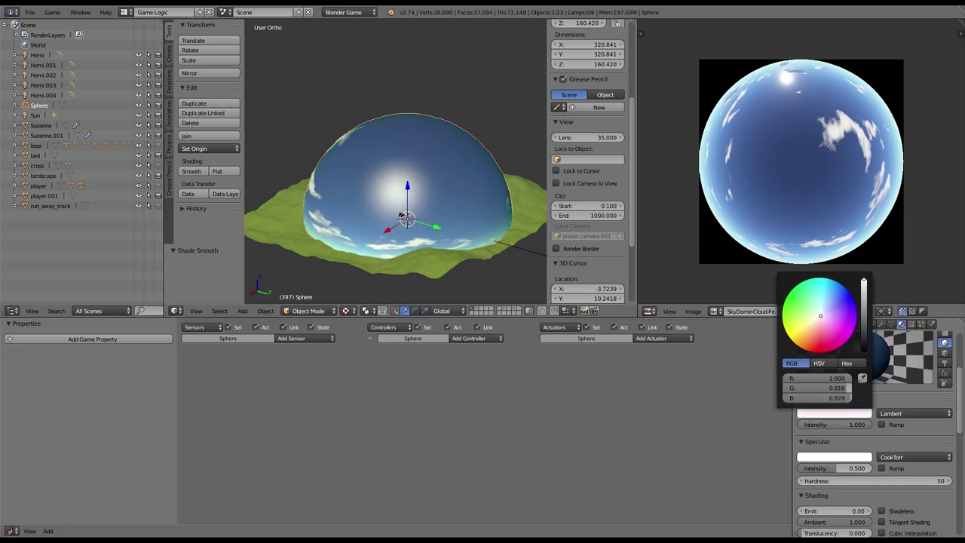
{"action": "middle_click_drag", "start_coordinate": [398, 245], "coordinate": [484, 250]}
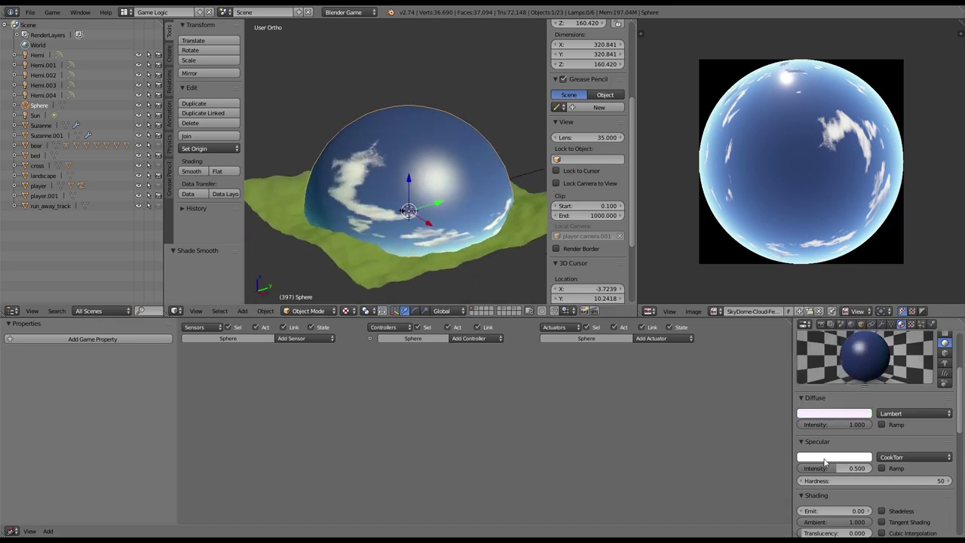
Set the dome material's specular intensity to 0.000
{"action": "left_click_drag", "start_coordinate": [835, 469], "coordinate": [798, 469]}
{"action": "middle_click_drag", "start_coordinate": [422, 220], "coordinate": [383, 225]}
{"action": "scroll", "coordinate": [477, 217], "scroll_direction": "up", "scroll_amount": 2}
{"action": "scroll", "coordinate": [945, 498], "scroll_direction": "down", "scroll_amount": 2}
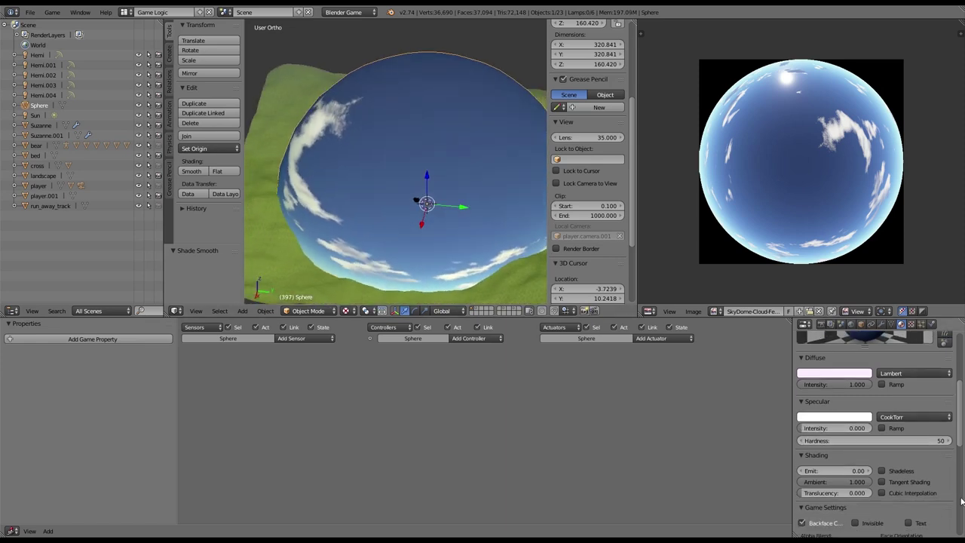
Set the dome material's Emit value to 1.00
{"action": "left_click_drag", "start_coordinate": [814, 471], "coordinate": [860, 470]}
{"action": "scroll", "coordinate": [412, 228], "scroll_direction": "down", "scroll_amount": 2}
{"action": "middle_click_drag", "start_coordinate": [411, 227], "coordinate": [356, 224]}
{"action": "scroll", "coordinate": [335, 223], "scroll_direction": "up", "scroll_amount": 2}
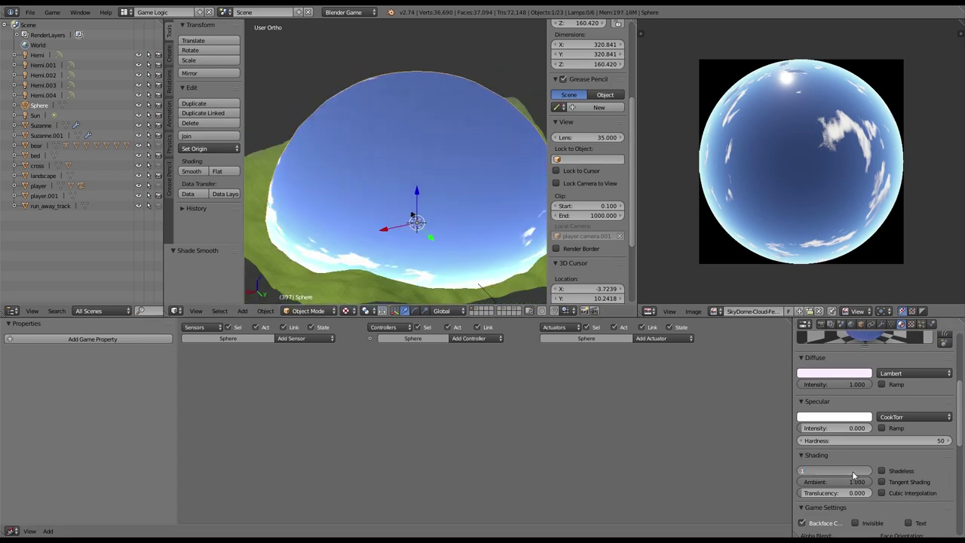
{"action": "key", "text": "Return"}
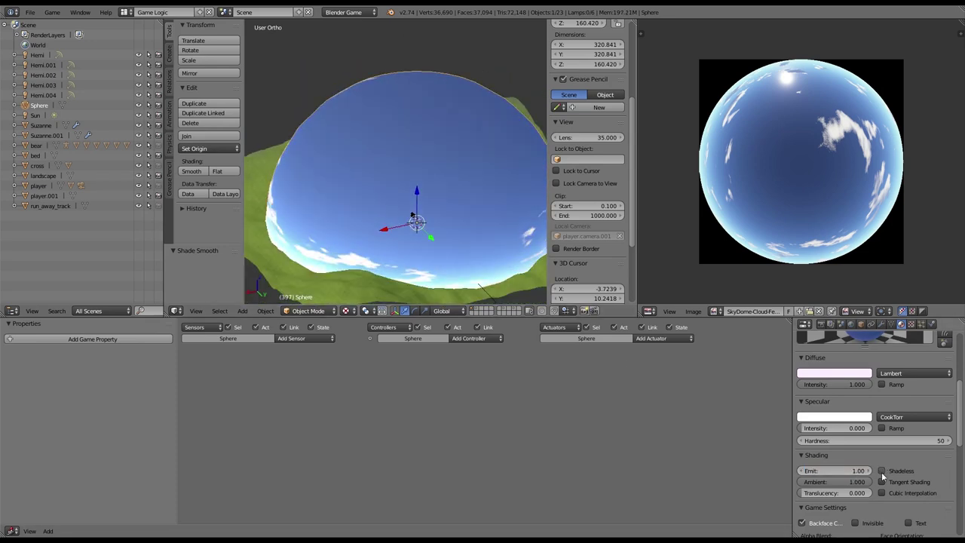
Enable Backface Culling in the viewport shading settings
{"action": "middle_click_drag", "start_coordinate": [424, 272], "coordinate": [398, 240], "text": "shift"}
{"action": "scroll", "coordinate": [392, 229], "scroll_direction": "down", "scroll_amount": 2}
{"action": "scroll", "coordinate": [577, 273], "scroll_direction": "down", "scroll_amount": 5}
{"action": "scroll", "coordinate": [573, 276], "scroll_direction": "down", "scroll_amount": 1}
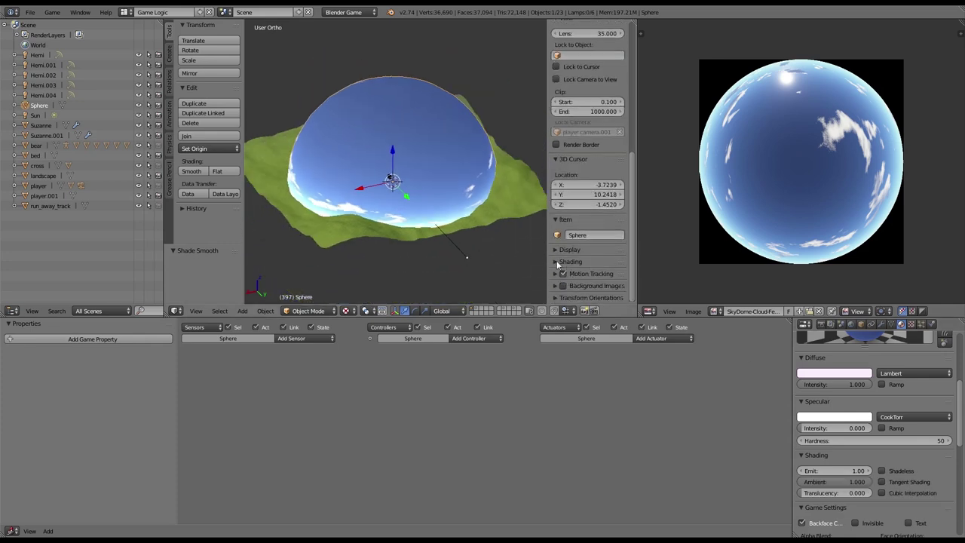
{"action": "left_click", "coordinate": [555, 261]}
{"action": "left_click", "coordinate": [556, 238]}
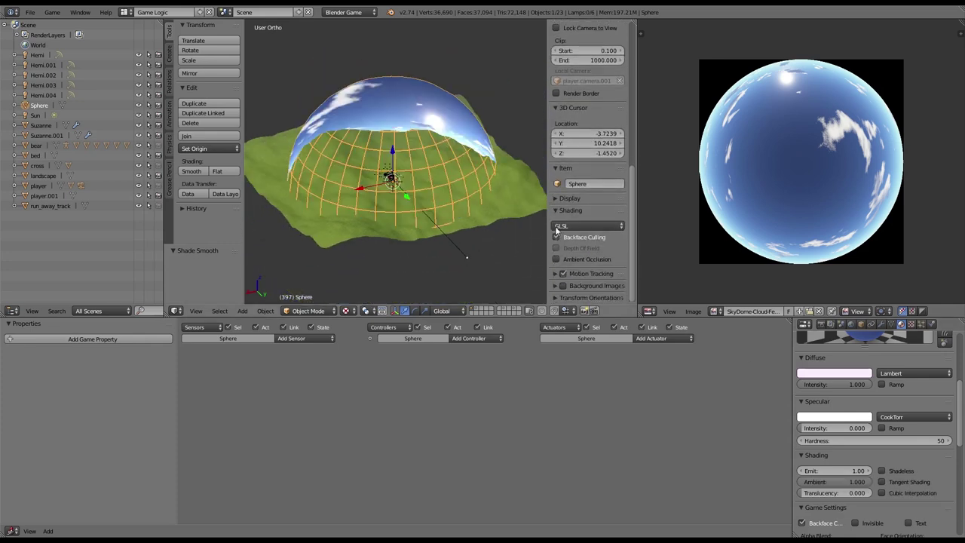
{"action": "left_click", "coordinate": [558, 211]}
Scale the dome up by about 1.747 and again by about 1.042 to enclose the whole landscape
{"action": "mouse_move", "coordinate": [355, 172]}
{"action": "middle_mouse_down"}
{"action": "mouse_move", "coordinate": [405, 203]}
{"action": "mouse_move", "coordinate": [409, 173]}
{"action": "mouse_move", "coordinate": [419, 184]}
{"action": "mouse_move", "coordinate": [430, 260]}
{"action": "middle_mouse_up"}
{"action": "scroll", "coordinate": [409, 173], "scroll_direction": "up", "scroll_amount": 4}
{"action": "scroll", "coordinate": [419, 215], "scroll_direction": "down", "scroll_amount": 5}
{"action": "scroll", "coordinate": [431, 215], "scroll_direction": "up", "scroll_amount": 2}
{"action": "key", "text": "s"}
{"action": "left_click", "coordinate": [267, 190]}
{"action": "scroll", "coordinate": [413, 213], "scroll_direction": "down", "scroll_amount": 2}
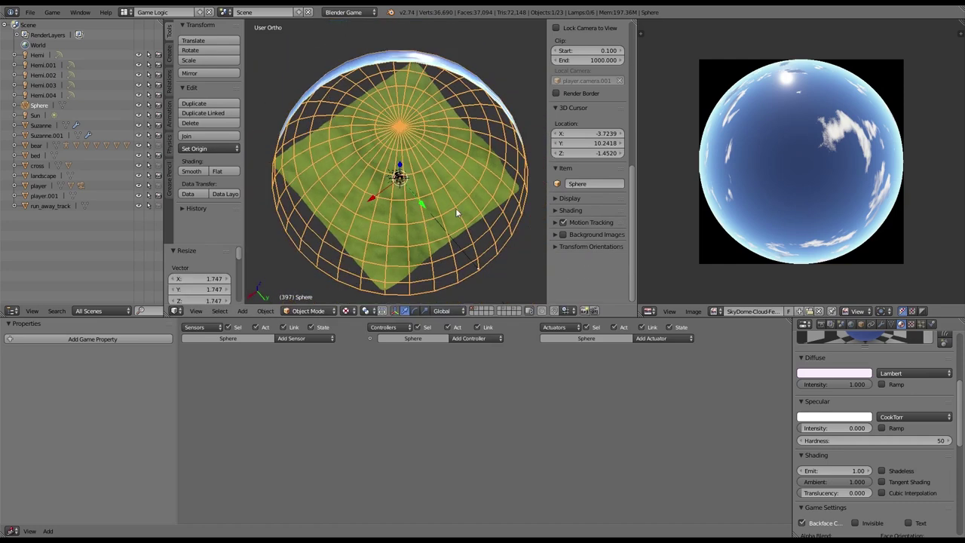
{"action": "key", "text": "s"}
{"action": "left_click", "coordinate": [460, 224]}
{"action": "middle_click_drag", "start_coordinate": [461, 225], "coordinate": [442, 192]}
Test the game full screen from the camera view to check the sky, and return to the normal layout
{"action": "key", "text": "KP_0"}
{"action": "scroll", "coordinate": [446, 194], "scroll_direction": "down", "scroll_amount": 3}
{"action": "scroll", "coordinate": [442, 193], "scroll_direction": "down", "scroll_amount": 2}
{"action": "key", "text": "shift+space"}
{"action": "scroll", "coordinate": [442, 193], "scroll_direction": "up", "scroll_amount": 3}
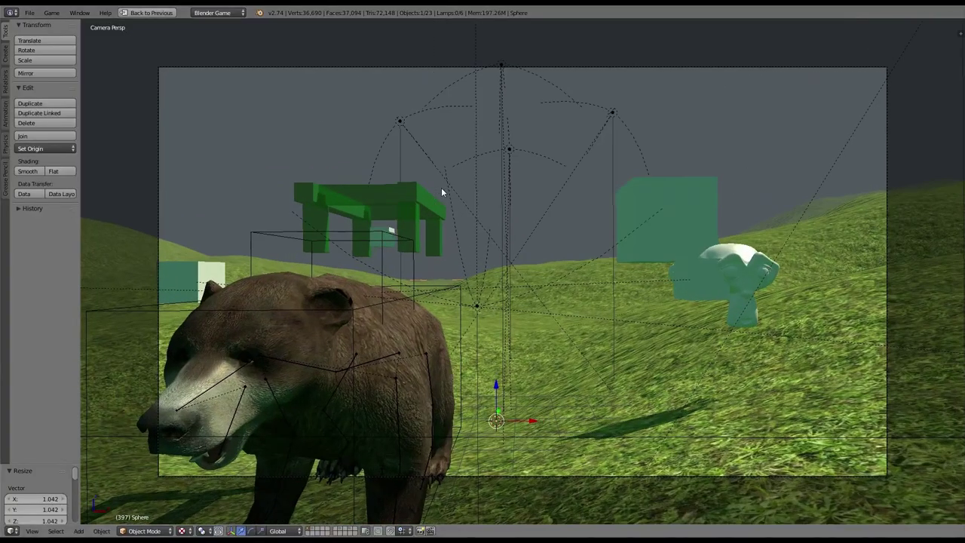
{"action": "key", "text": "p"}
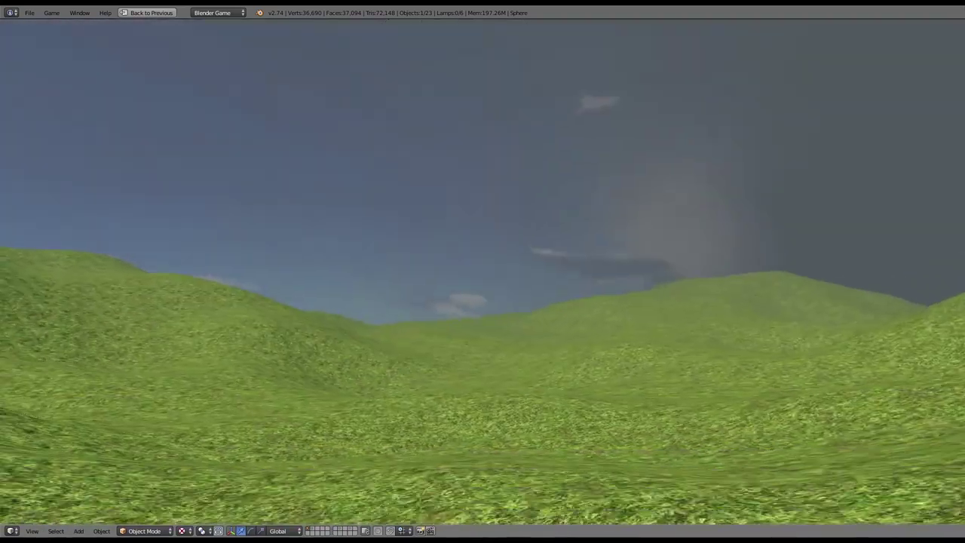
{"action": "key", "text": "Escape"}
{"action": "key", "text": "shift+space"}
Set the World horizon colour to a light sky blue and check it from the camera
{"action": "middle_click_drag", "start_coordinate": [442, 201], "coordinate": [426, 232]}
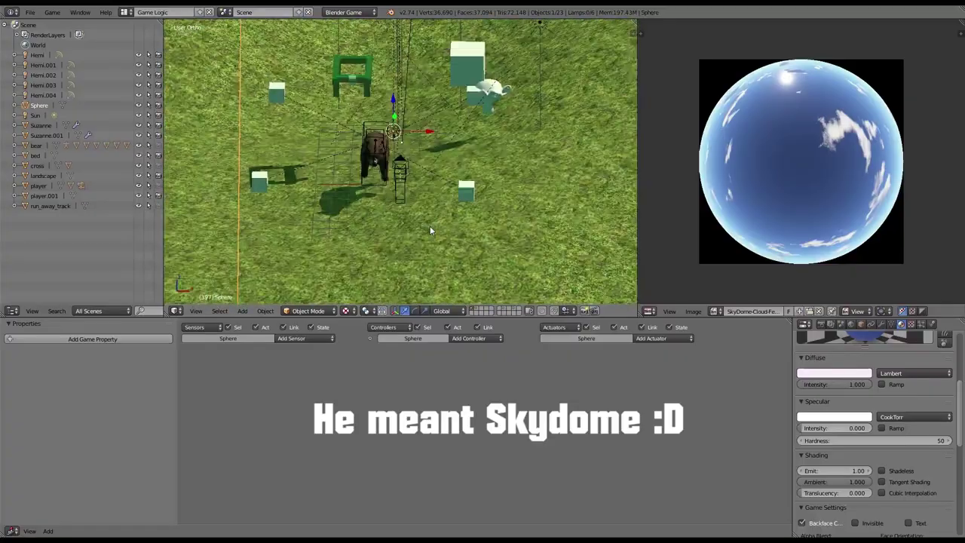
{"action": "scroll", "coordinate": [430, 230], "scroll_direction": "down", "scroll_amount": 3}
{"action": "left_click", "coordinate": [852, 330]}
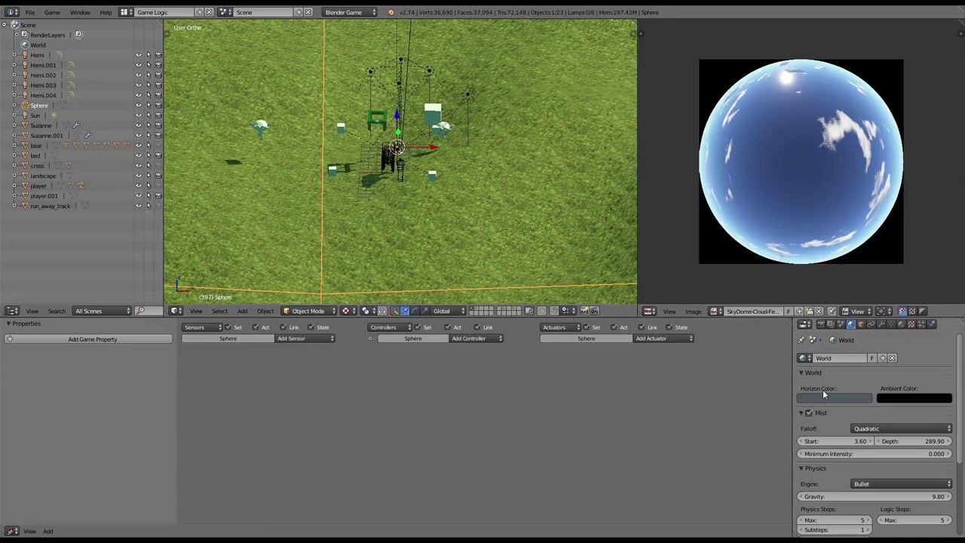
{"action": "left_click", "coordinate": [830, 398]}
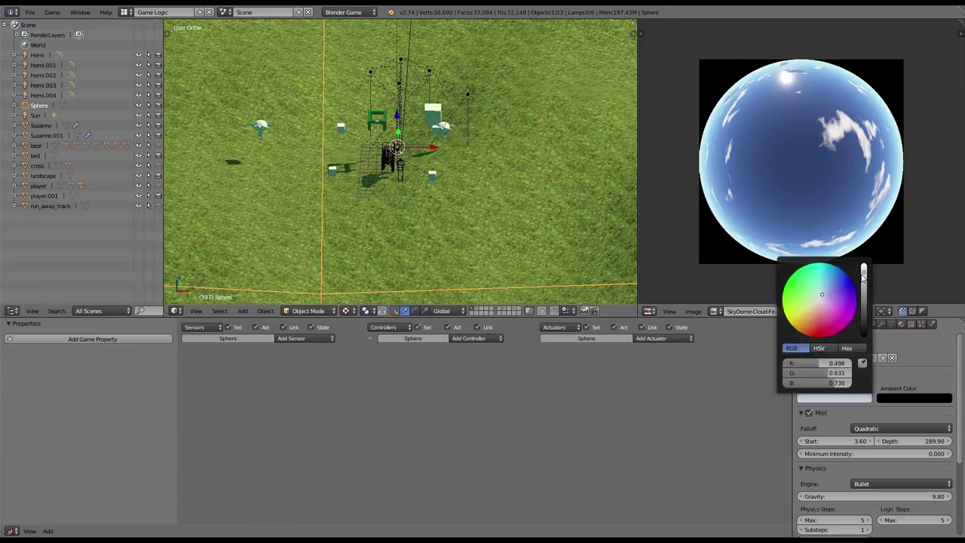
{"action": "key", "text": "KP_0"}
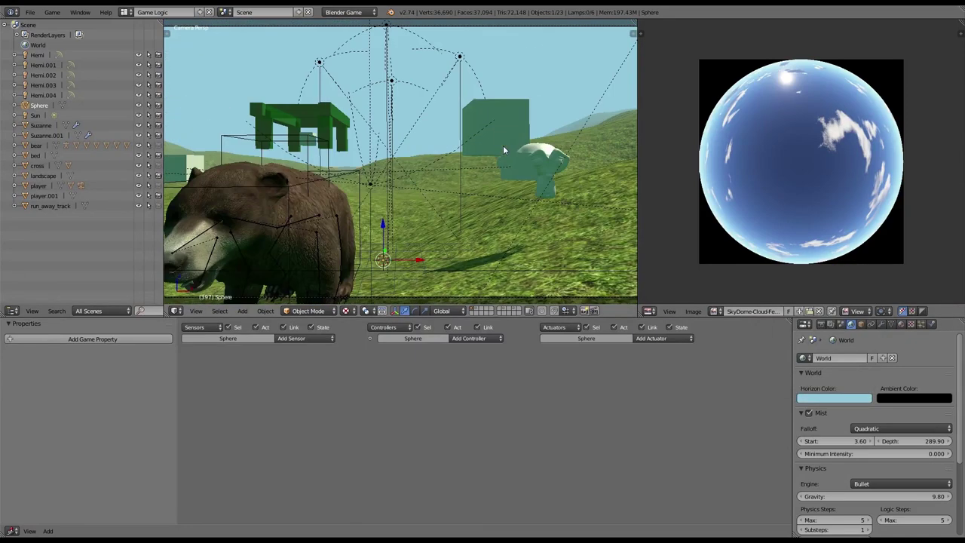
Scale the sky dome down along the Z axis to flatten it over the landscape
{"action": "middle_click_drag", "start_coordinate": [430, 124], "coordinate": [448, 129]}
{"action": "scroll", "coordinate": [448, 129], "scroll_direction": "down", "scroll_amount": 8}
{"action": "middle_click_drag", "start_coordinate": [424, 197], "coordinate": [576, 204]}
{"action": "scroll", "coordinate": [540, 152], "scroll_direction": "down", "scroll_amount": 3}
{"action": "key", "text": "s"}
{"action": "key", "text": "z"}
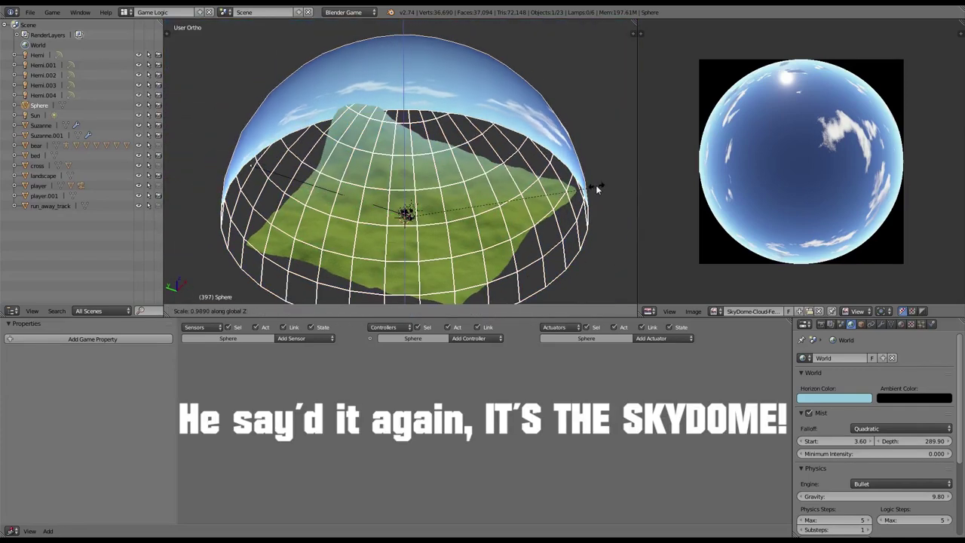
{"action": "left_click", "coordinate": [511, 147]}
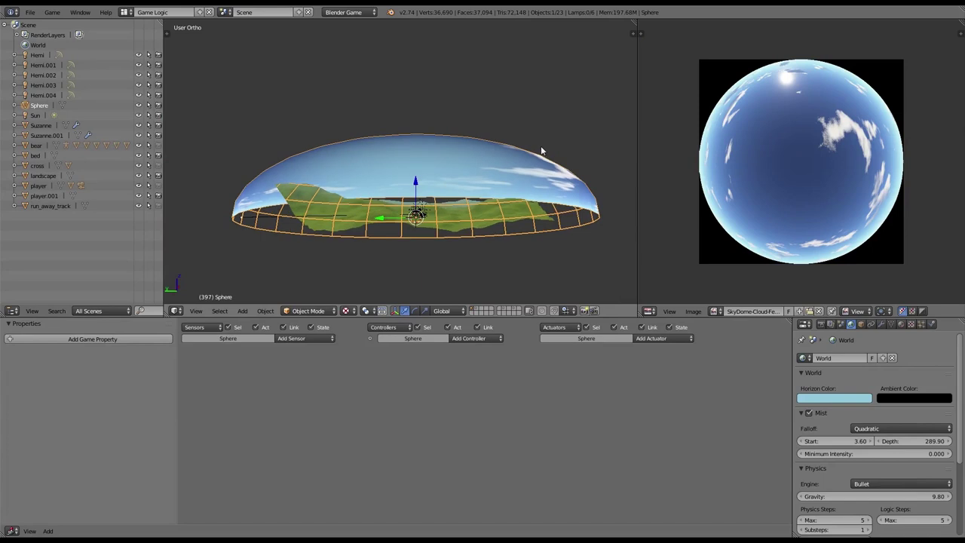
Run the game from the camera view to check the flattened sky dome, and exit back to the scene
{"action": "key", "text": "KP_0"}
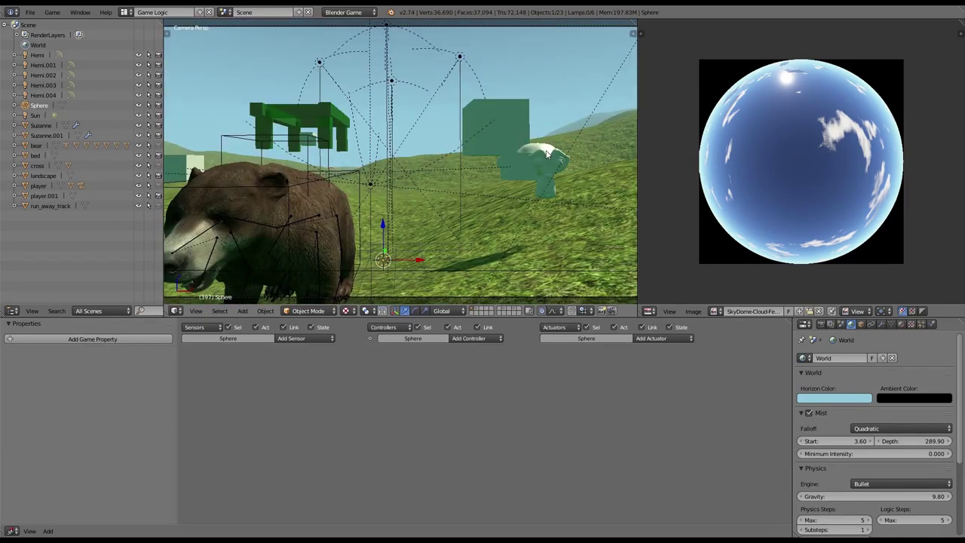
{"action": "key", "text": "p"}
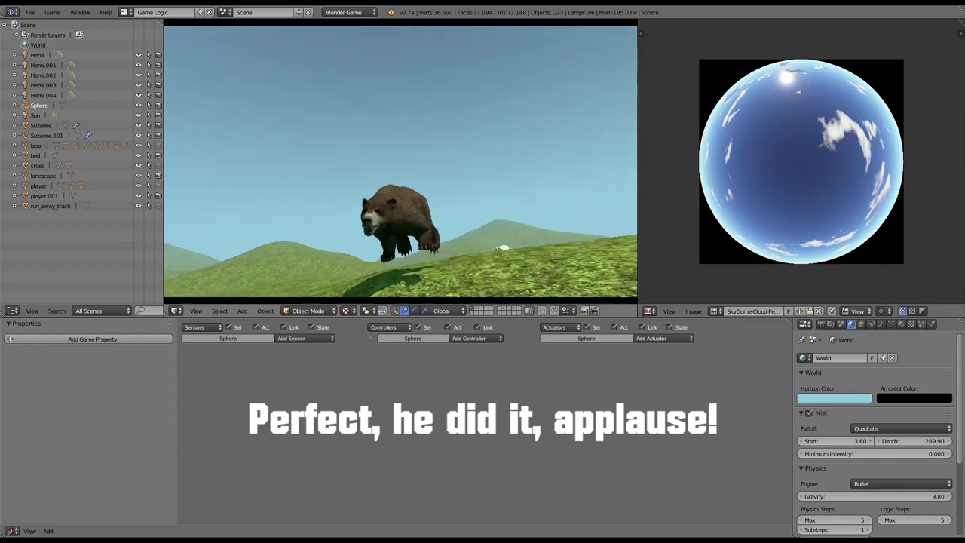
{"action": "key", "text": "Escape"}
{"action": "key", "text": "KP_0"}
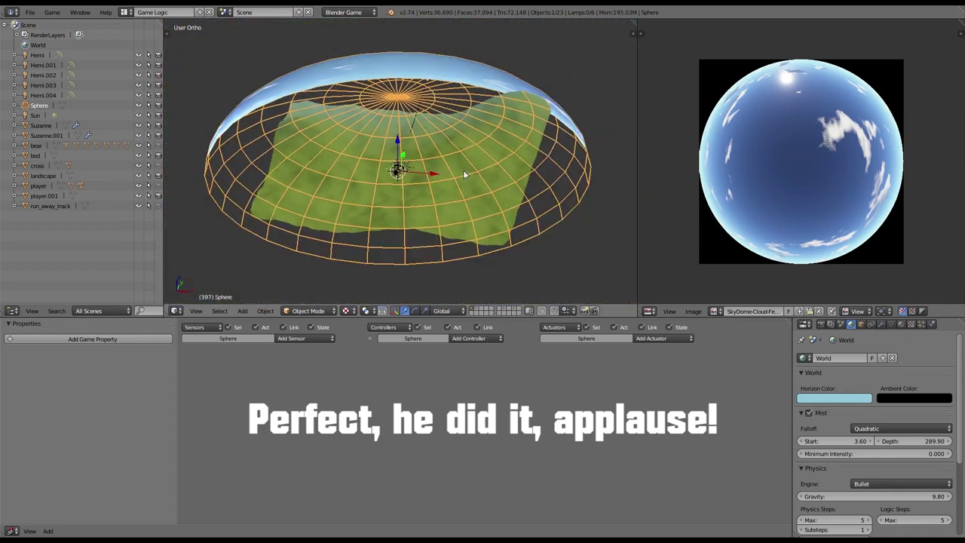
Scale the sky dome up around the landscape and run the game from the camera view to check it
{"action": "key", "text": "s"}
{"action": "left_click", "coordinate": [551, 159]}
{"action": "key", "text": "KP_0"}
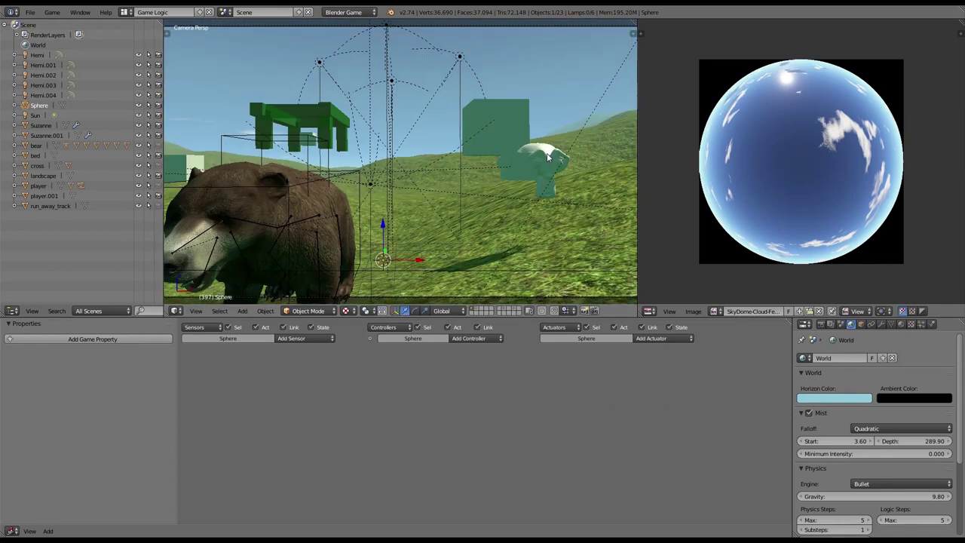
{"action": "key", "text": "p"}
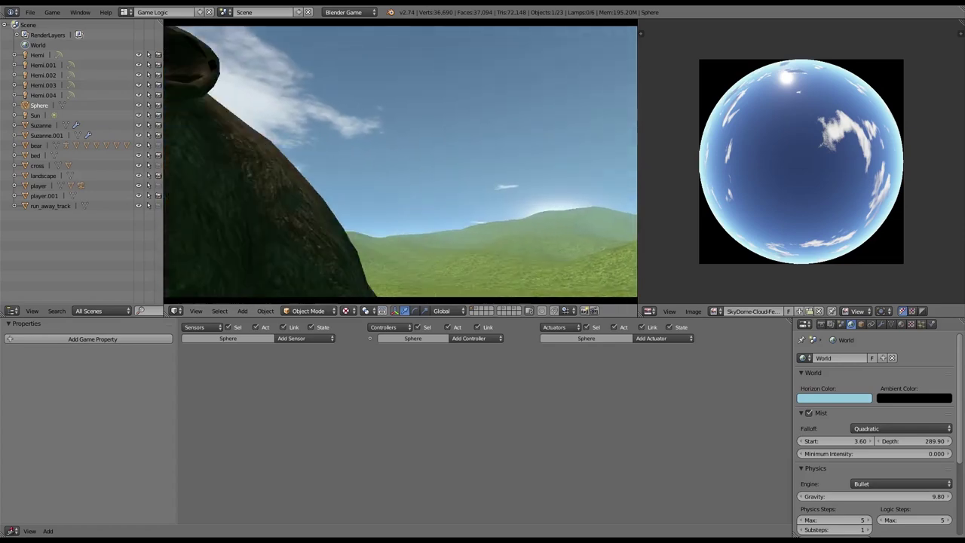
{"action": "key", "text": "Escape"}
Rotate the sky dome from the top view
{"action": "key", "text": "KP_7"}
{"action": "scroll", "coordinate": [437, 208], "scroll_direction": "down", "scroll_amount": 6}
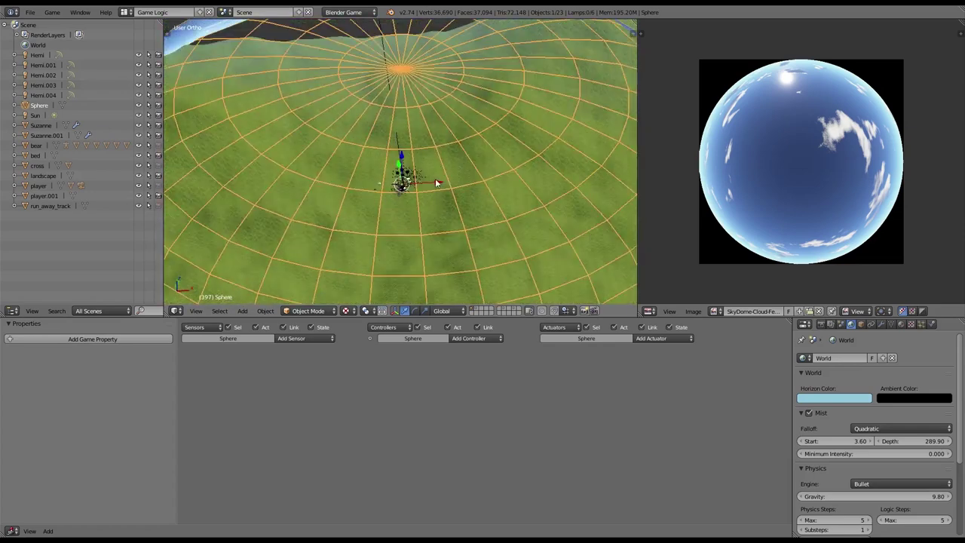
{"action": "scroll", "coordinate": [437, 207], "scroll_direction": "up", "scroll_amount": 3}
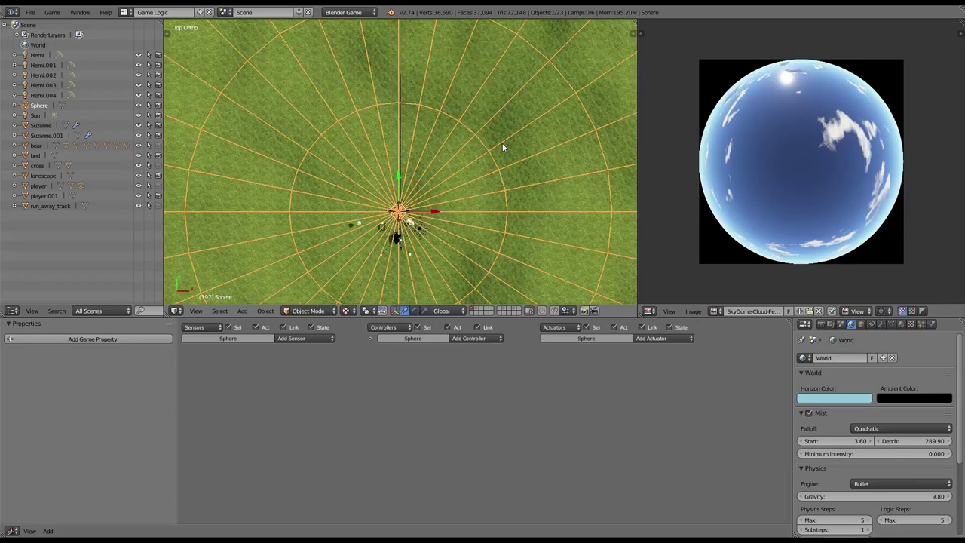
{"action": "key", "text": "r"}
{"action": "left_click", "coordinate": [363, 305]}
Rotate the sky dome about the global Z axis by about -51.5 degrees to reposition its clouds
{"action": "middle_click_drag", "start_coordinate": [415, 241], "coordinate": [504, 134]}
{"action": "scroll", "coordinate": [511, 156], "scroll_direction": "up", "scroll_amount": 4}
{"action": "scroll", "coordinate": [513, 157], "scroll_direction": "down", "scroll_amount": 3}
{"action": "mouse_move", "coordinate": [513, 198]}
{"action": "middle_mouse_down"}
{"action": "mouse_move", "coordinate": [508, 157]}
{"action": "mouse_move", "coordinate": [513, 178]}
{"action": "middle_mouse_up"}
{"action": "key", "text": "r"}
{"action": "key", "text": "z"}
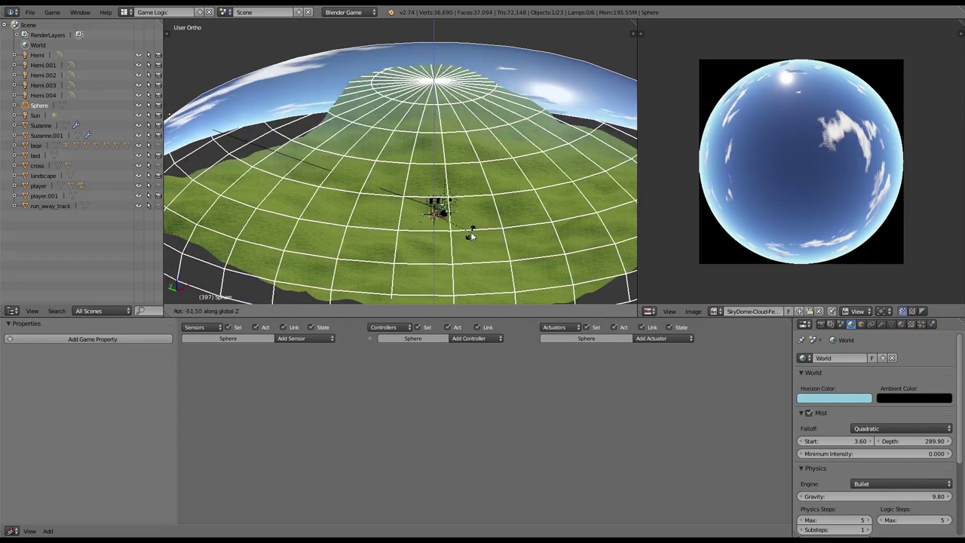
{"action": "left_click", "coordinate": [472, 229]}
Run the game full screen from the camera view to check the rotated sky, and exit back to the scene
{"action": "middle_click_drag", "start_coordinate": [478, 220], "coordinate": [530, 178]}
{"action": "key", "text": "KP_0"}
{"action": "key", "text": "ctrl+Up"}
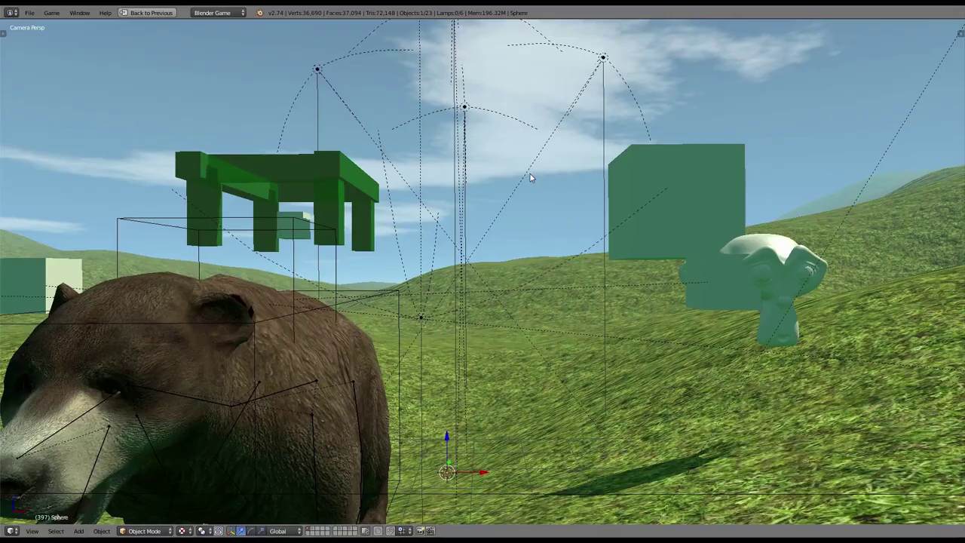
{"action": "key", "text": "p"}
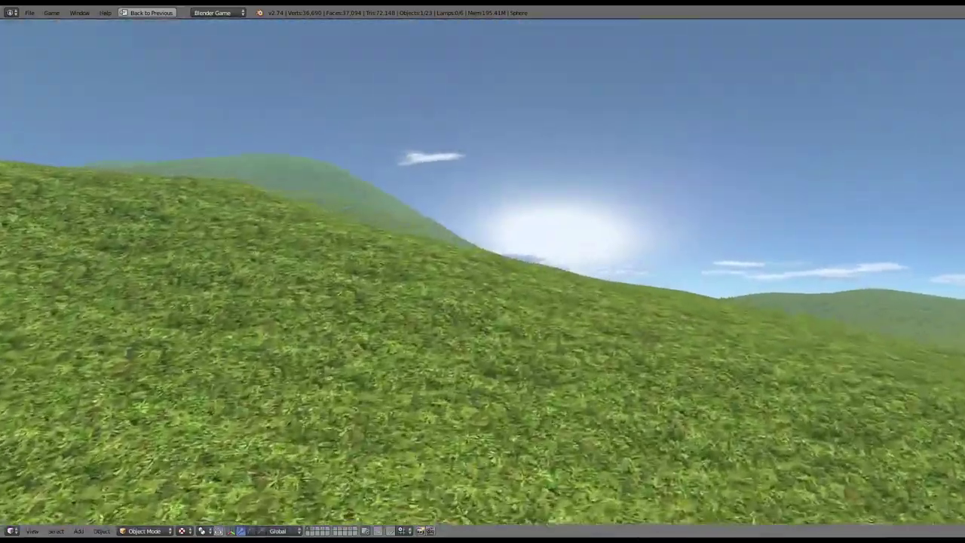
{"action": "key", "text": "Escape"}
Parent the sky dome to the player object using the Vertex parent type
{"action": "scroll", "coordinate": [465, 287], "scroll_direction": "down", "scroll_amount": 14}
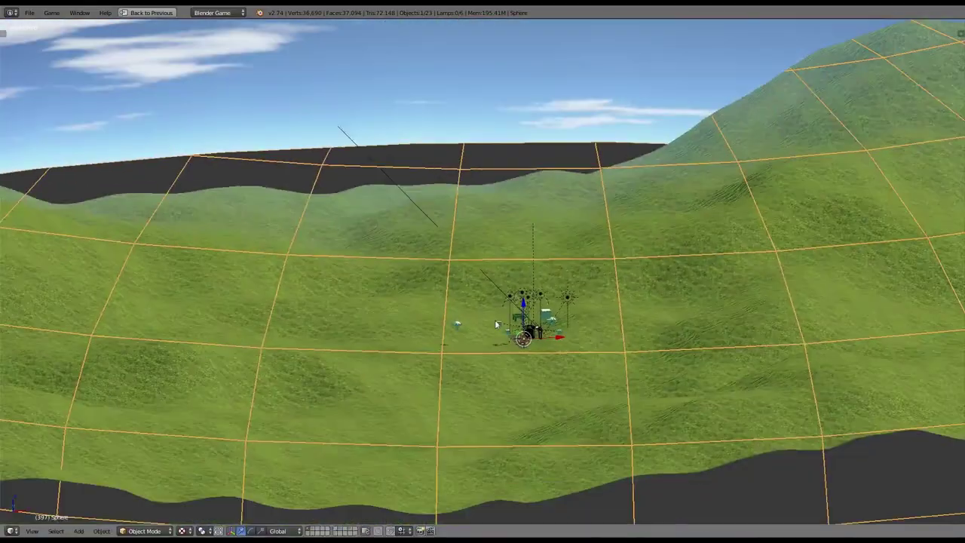
{"action": "scroll", "coordinate": [464, 241], "scroll_direction": "up", "scroll_amount": 5}
{"action": "middle_click_drag", "start_coordinate": [519, 347], "coordinate": [472, 253], "text": "shift"}
{"action": "scroll", "coordinate": [472, 253], "scroll_direction": "up", "scroll_amount": 5}
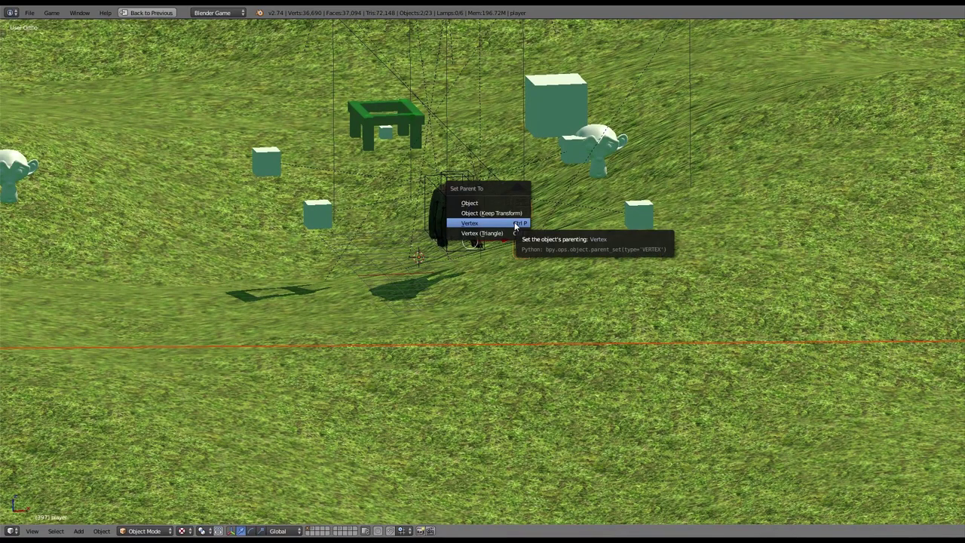
{"action": "left_click", "coordinate": [516, 224]}
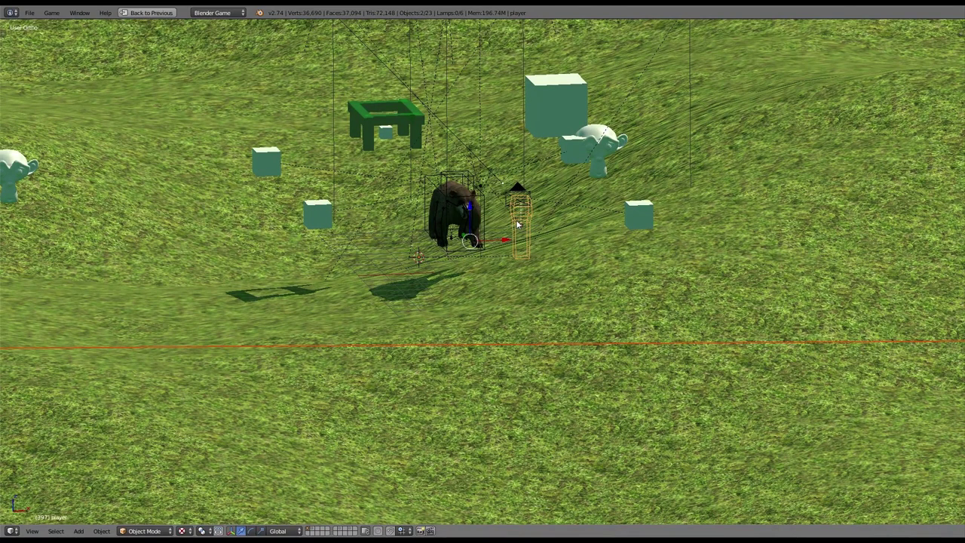
Test-move the player in the perspective view to check how the sky dome follows it, and cancel the move
{"action": "middle_click_drag", "start_coordinate": [513, 225], "coordinate": [495, 332], "text": "shift"}
{"action": "scroll", "coordinate": [564, 280], "scroll_direction": "down", "scroll_amount": 4}
{"action": "key", "text": "KP_Decimal"}
{"action": "key", "text": "KP_5"}
{"action": "scroll", "coordinate": [467, 266], "scroll_direction": "down", "scroll_amount": 14}
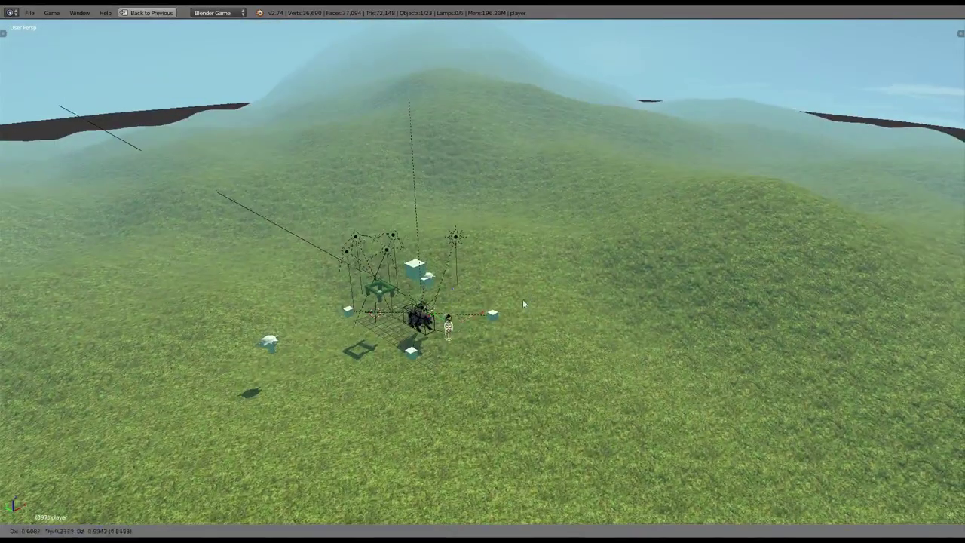
{"action": "right_click", "coordinate": [555, 240]}
{"action": "scroll", "coordinate": [553, 246], "scroll_direction": "down", "scroll_amount": 5}
{"action": "scroll", "coordinate": [555, 248], "scroll_direction": "up", "scroll_amount": 3}
{"action": "scroll", "coordinate": [555, 250], "scroll_direction": "down", "scroll_amount": 2}
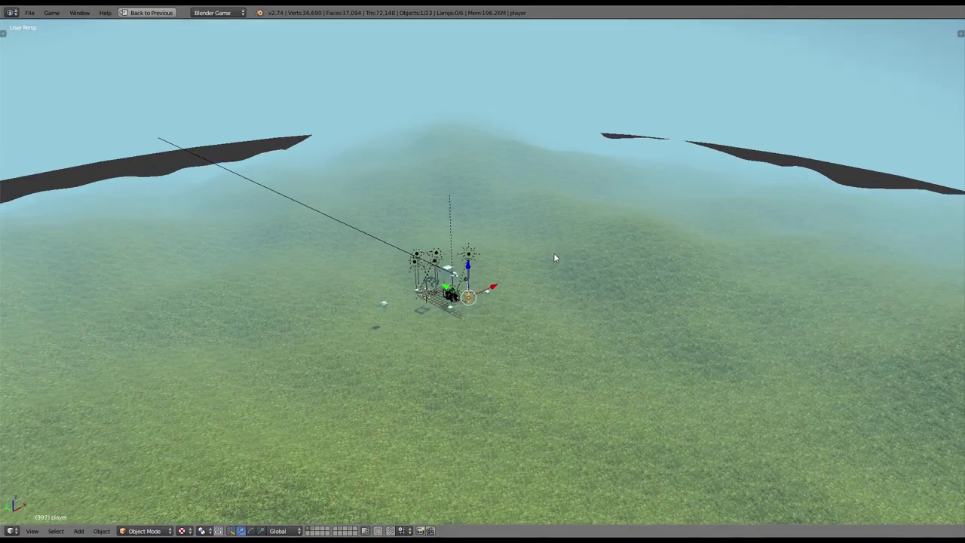
Test-move the player in orthographic view and rotate it about the global Z axis to check the sky dome's parenting
{"action": "key", "text": "KP_5"}
{"action": "scroll", "coordinate": [555, 248], "scroll_direction": "down", "scroll_amount": 4}
{"action": "middle_click_drag", "start_coordinate": [496, 322], "coordinate": [494, 296]}
{"action": "scroll", "coordinate": [505, 296], "scroll_direction": "up", "scroll_amount": 2}
{"action": "key", "text": "g"}
{"action": "left_click", "coordinate": [542, 296]}
{"action": "key", "text": "r"}
{"action": "key", "text": "z"}
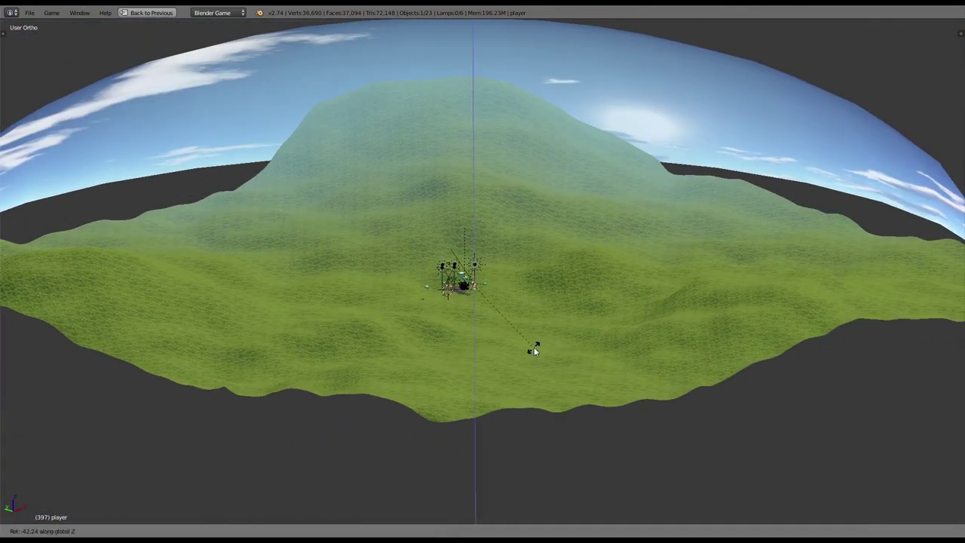
{"action": "left_click", "coordinate": [563, 281]}
{"action": "scroll", "coordinate": [563, 284], "scroll_direction": "up", "scroll_amount": 5}
{"action": "key", "text": "r"}
{"action": "key", "text": "z"}
{"action": "left_click", "coordinate": [523, 294]}
Run the game from the camera view, walk across the landscape to check the parented sky, and exit
{"action": "key", "text": "KP_5"}
{"action": "key", "text": "KP_0"}
{"action": "key", "text": "p"}
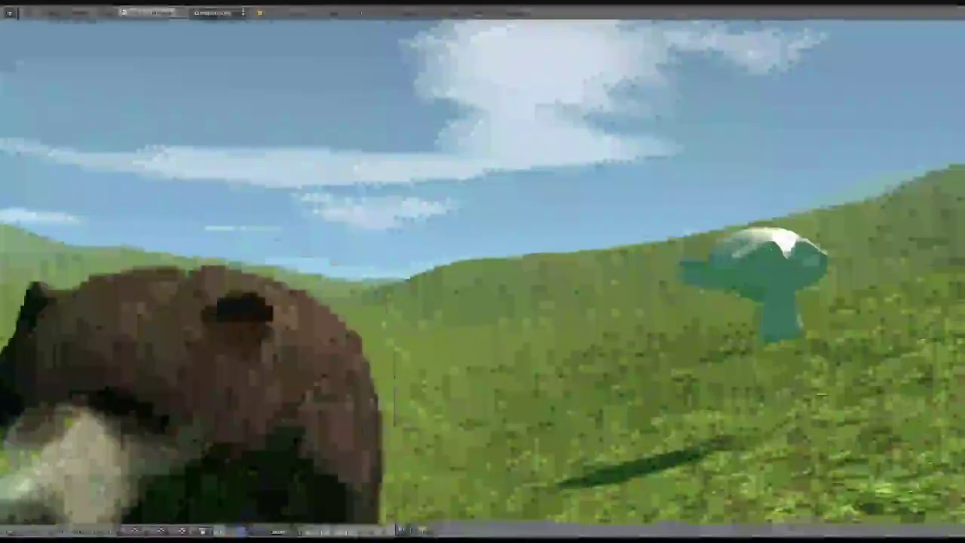
{"action": "key", "text": "w"}
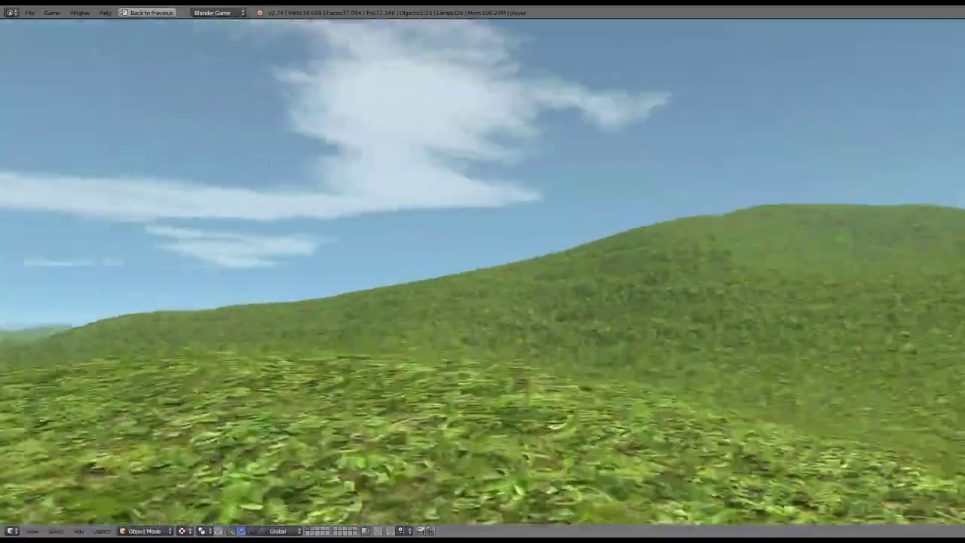
{"action": "key", "text": "w"}
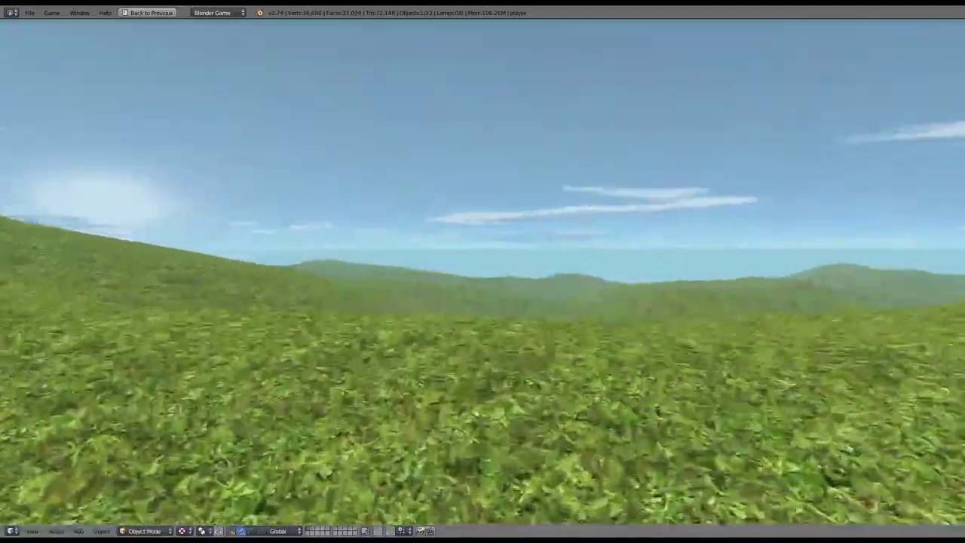
{"action": "key", "text": "w"}
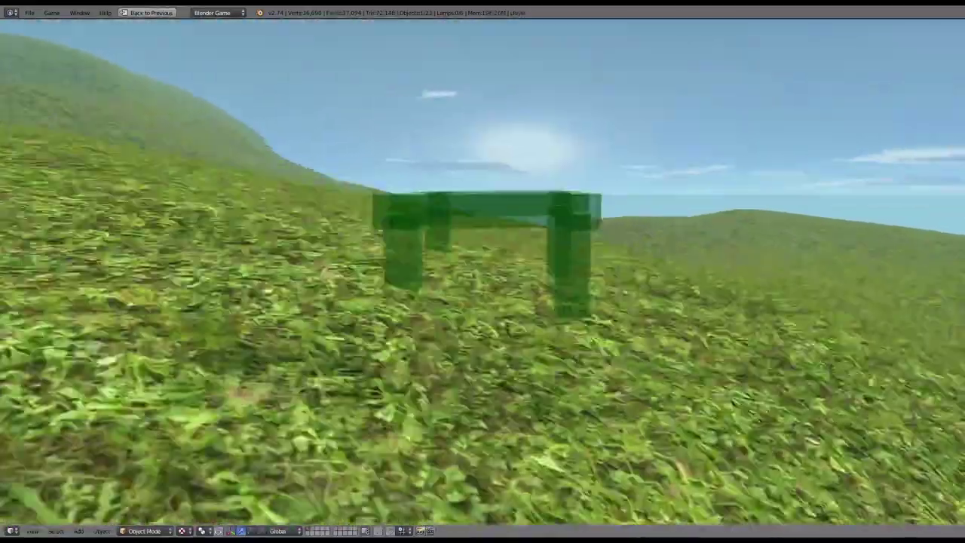
{"action": "key", "text": "Escape"}
Select the Sun lamp together with the player, keeping the player as the active object
{"action": "middle_click_drag", "start_coordinate": [400, 288], "coordinate": [372, 451]}
{"action": "scroll", "coordinate": [400, 310], "scroll_direction": "down", "scroll_amount": 8}
{"action": "scroll", "coordinate": [401, 365], "scroll_direction": "down", "scroll_amount": 6}
{"action": "right_click", "coordinate": [632, 141]}
{"action": "middle_click_drag", "start_coordinate": [632, 141], "coordinate": [450, 371]}
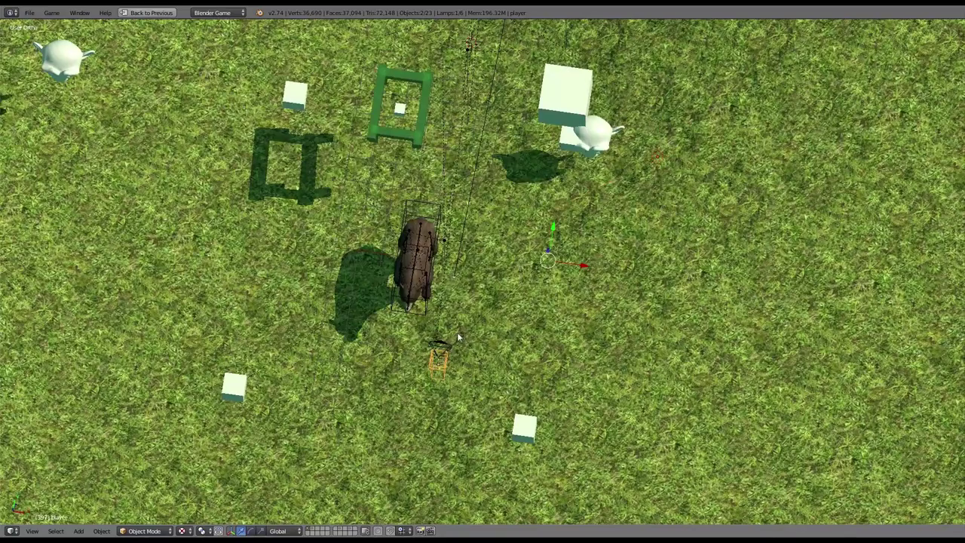
Run the game full screen from the camera view to check the lighting and shadows on the landscape
{"action": "scroll", "coordinate": [436, 368], "scroll_direction": "down", "scroll_amount": 2}
{"action": "key", "text": "KP_0"}
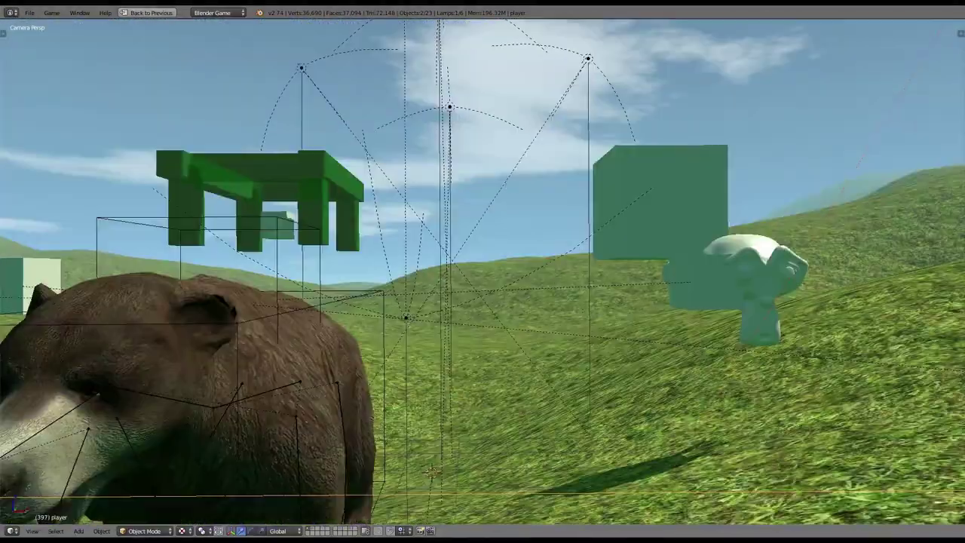
{"action": "key", "text": "p"}
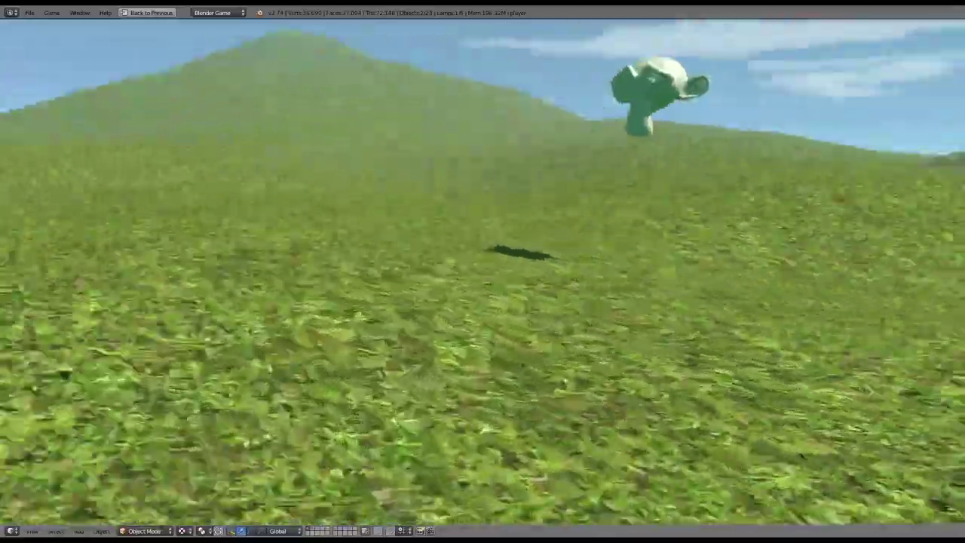